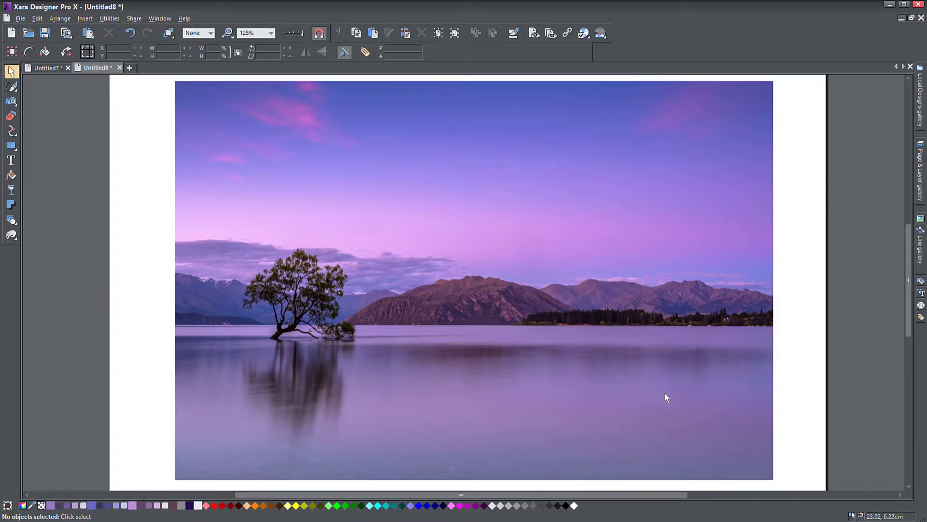
# Drag the lake photo until it snaps to the page-centre guide in Untitled8
pyautogui.moveTo(664, 393); pyautogui.dragTo(630, 399)
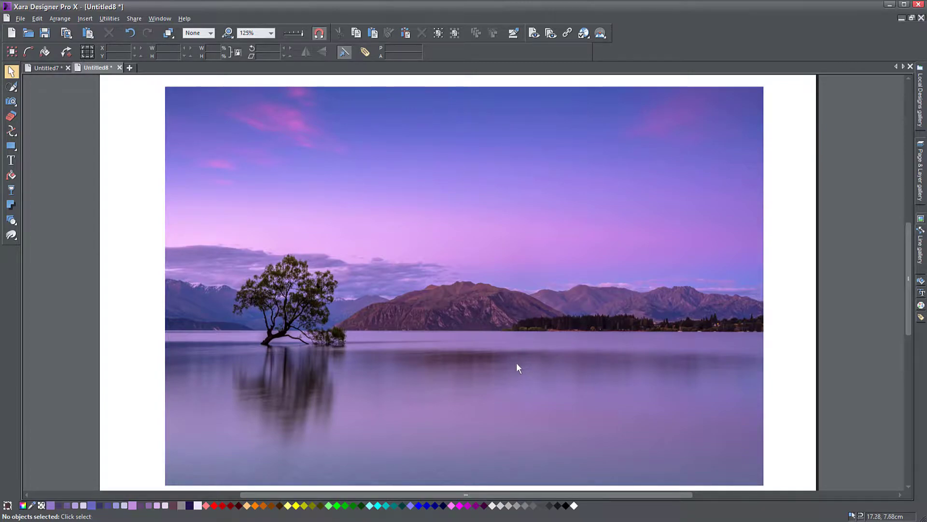
pyautogui.scroll(-1, 495, 370)
pyautogui.moveTo(494, 369)
pyautogui.mouseDown()
pyautogui.moveTo(484, 375)
pyautogui.moveTo(495, 369)
pyautogui.moveTo(489, 352)
pyautogui.moveTo(461, 362)
pyautogui.moveTo(484, 369)
pyautogui.mouseUp()
pyautogui.moveTo(460, 309); pyautogui.dragTo(464, 307)
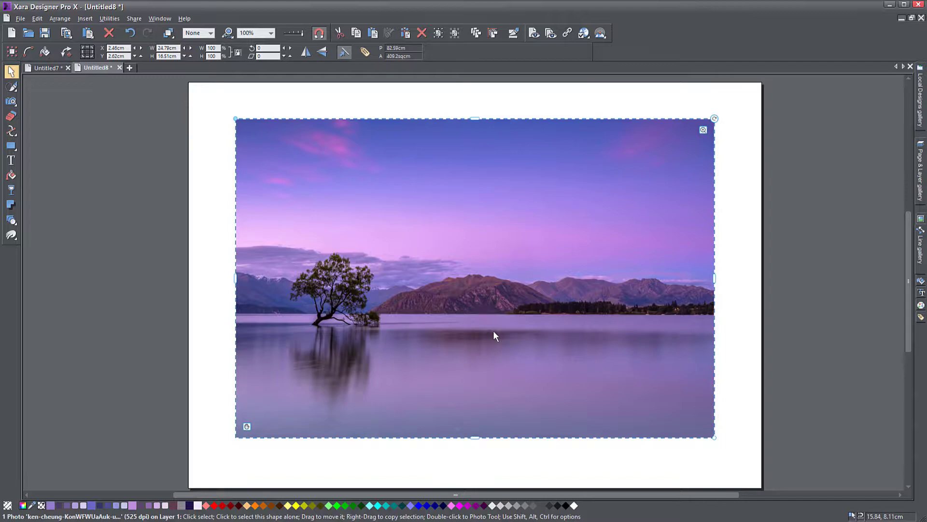
# Briefly check the three-photo Untitled7 document, then return to Untitled8
pyautogui.hotkey('ctrl', 'Tab')
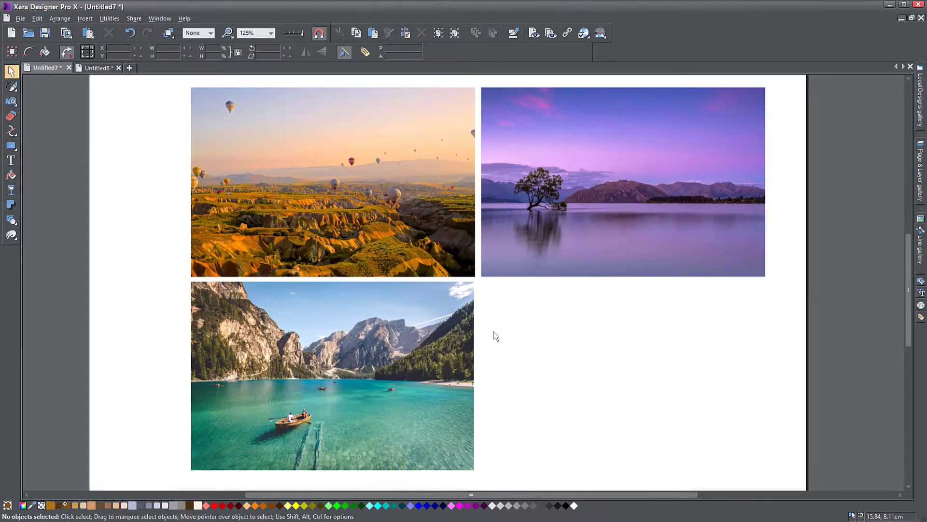
pyautogui.moveTo(554, 347)
pyautogui.mouseDown()
pyautogui.moveTo(526, 364)
pyautogui.moveTo(552, 348)
pyautogui.mouseUp()
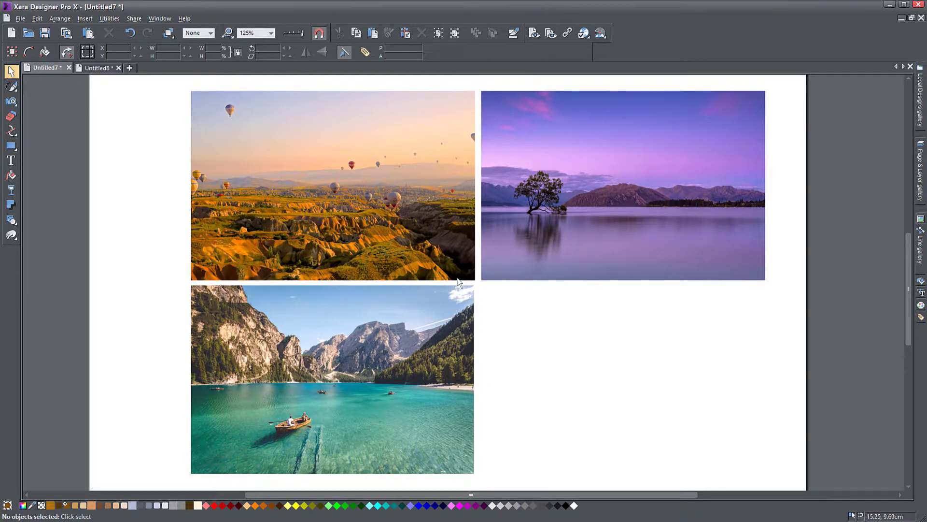
pyautogui.hotkey('ctrl', 'Tab')
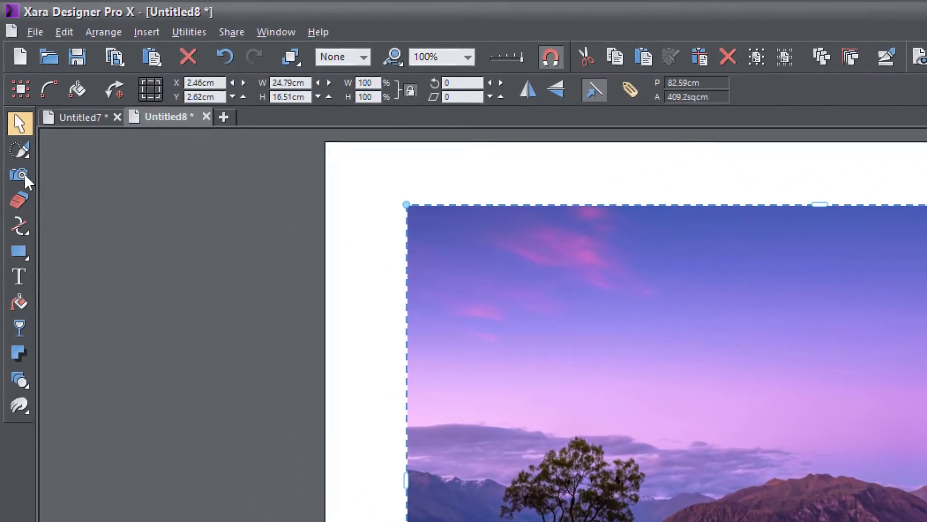
# Choose Enhance photos from the Photo tool flyout and toggle the Infobar off and back on
pyautogui.moveTo(11, 118)
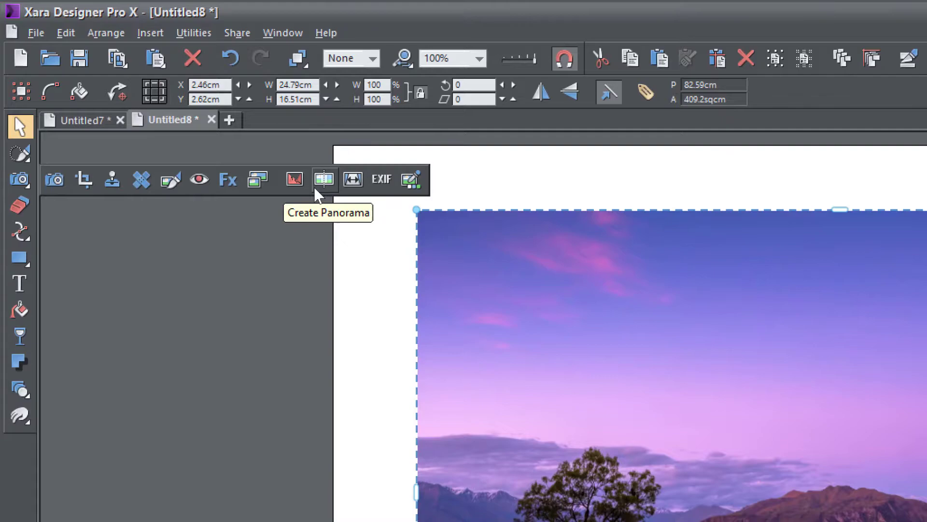
pyautogui.click(54, 182)
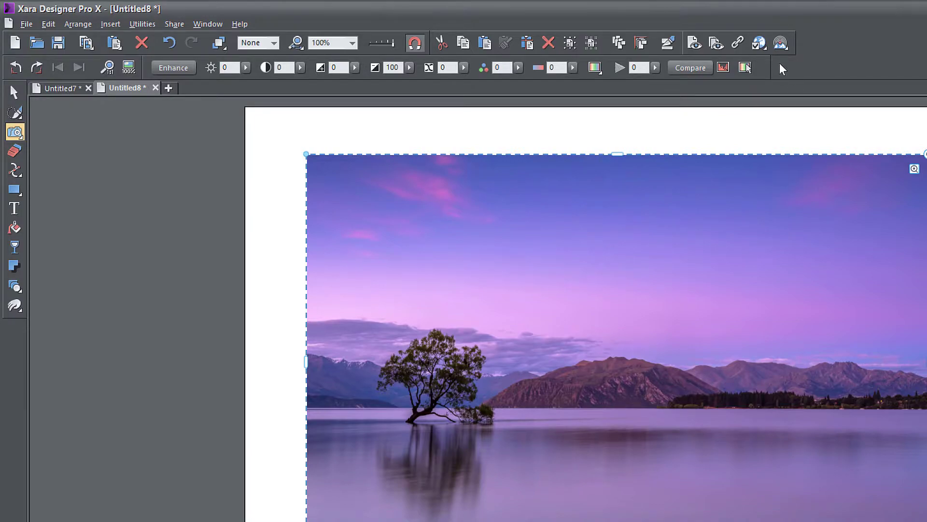
pyautogui.rightClick(782, 64)
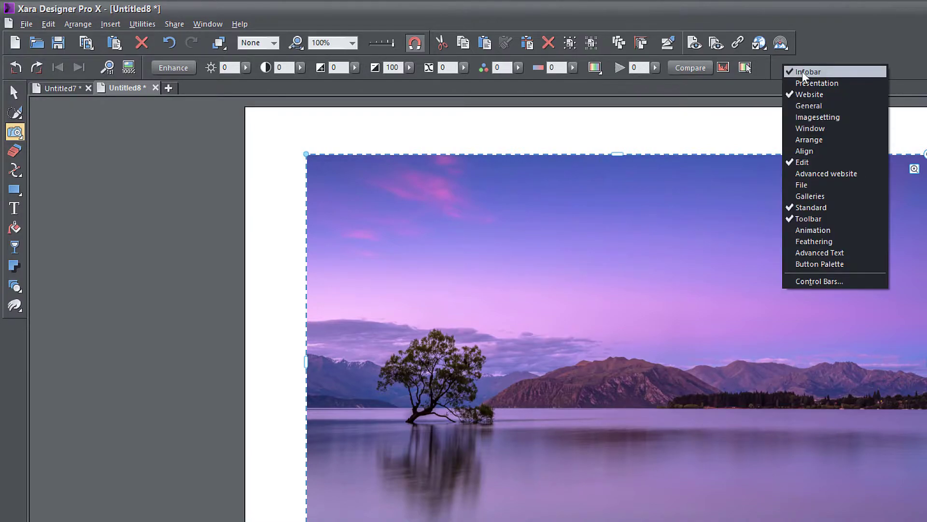
pyautogui.click(805, 71)
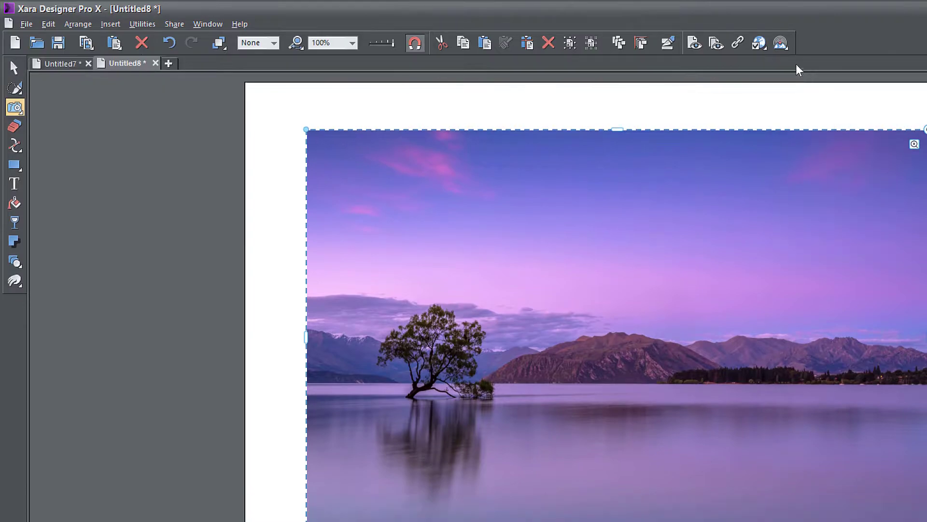
pyautogui.rightClick(819, 48)
pyautogui.click(835, 57)
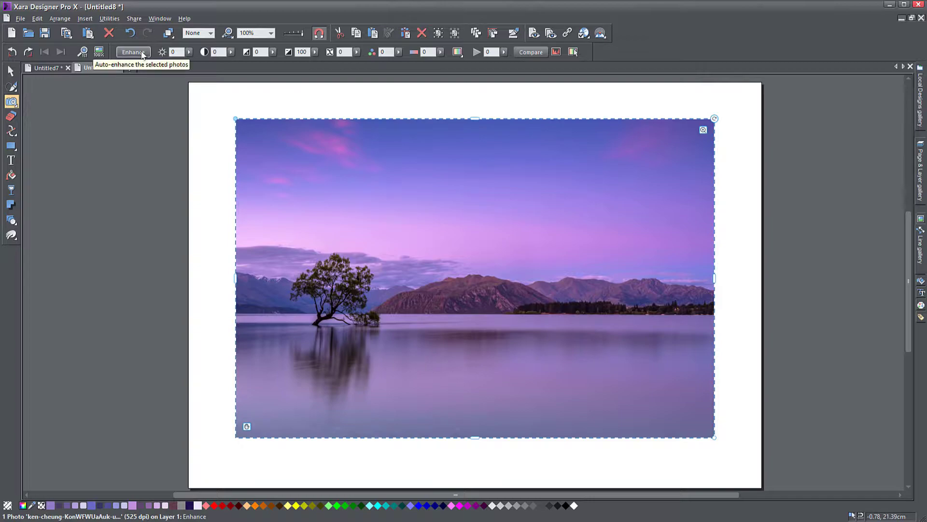
# Scale the photo to 100% at 1:1 zoom, then shrink it to 26.05 × 17.37 cm within the page
pyautogui.click(83, 54)
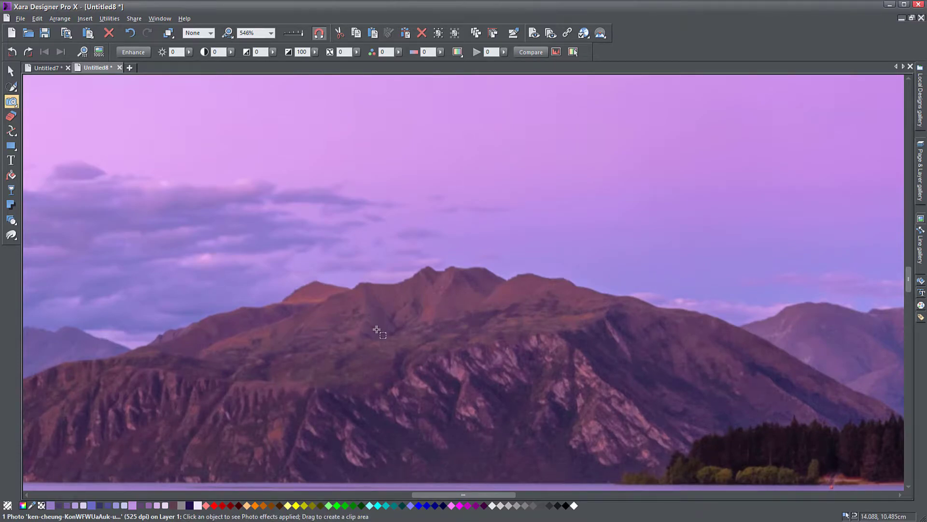
pyautogui.click(100, 53)
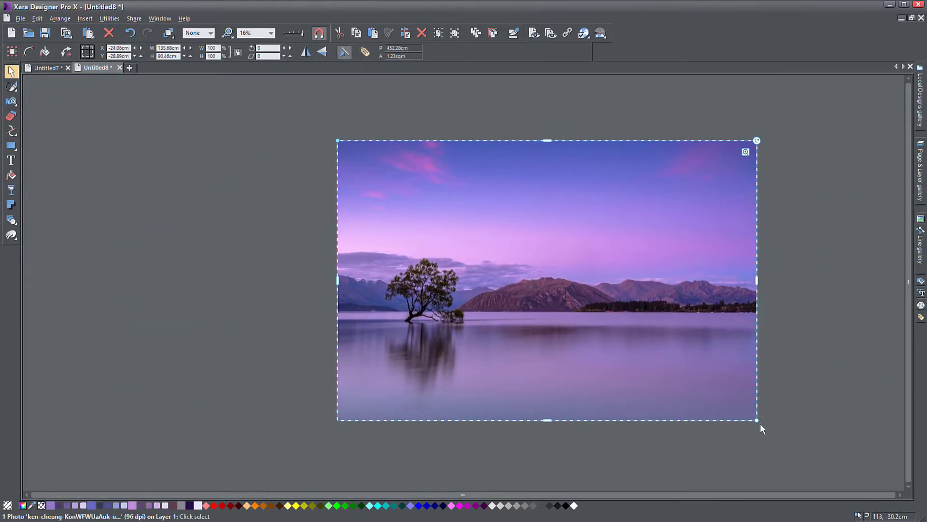
pyautogui.moveTo(757, 420); pyautogui.dragTo(480, 234)
pyautogui.moveTo(432, 208); pyautogui.dragTo(496, 304)
pyautogui.hotkey('shift', '3')
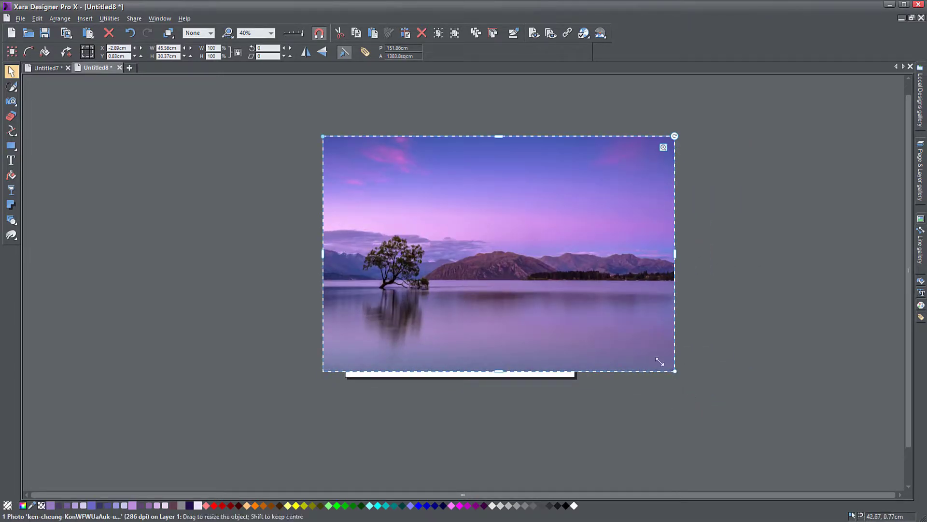
pyautogui.moveTo(660, 361); pyautogui.dragTo(509, 261)
pyautogui.moveTo(459, 231); pyautogui.dragTo(496, 321)
pyautogui.hotkey('shift', '1')
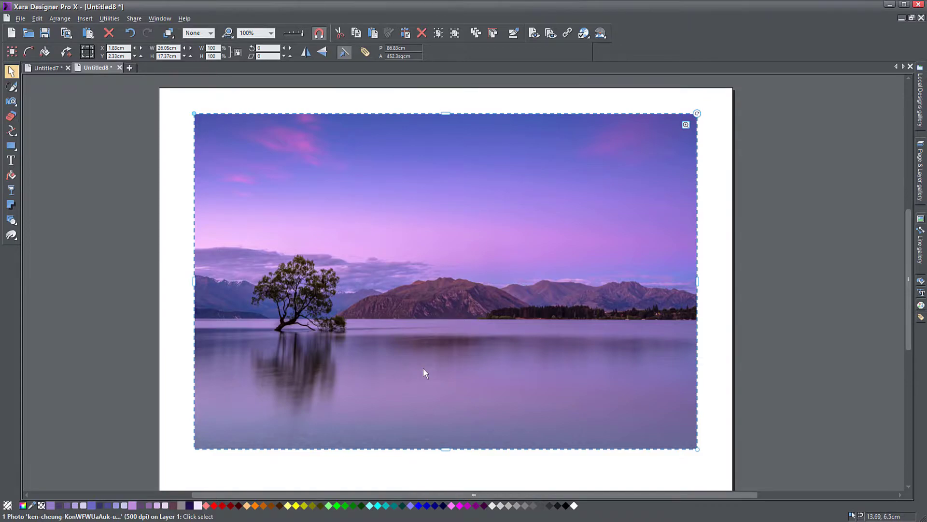
# Try lowering the photo's brightness, then reset Brightness to 0
pyautogui.click(12, 102)
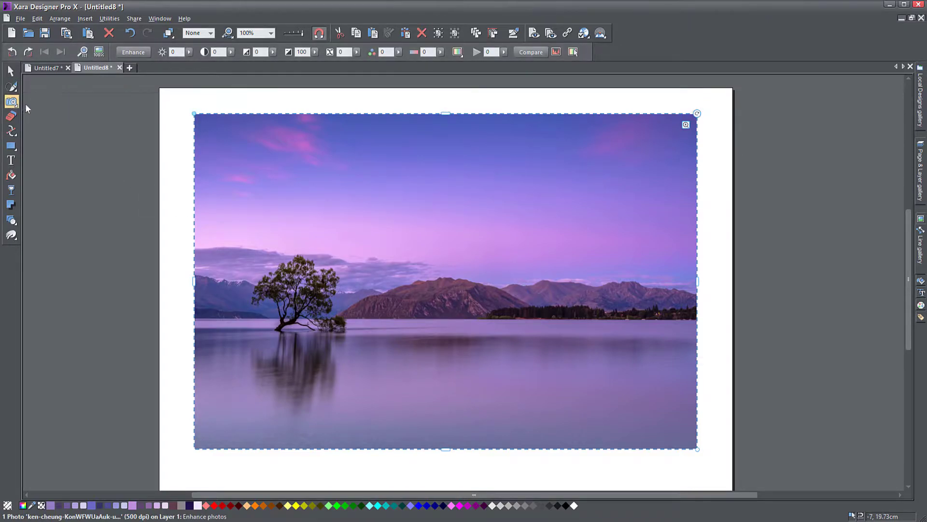
pyautogui.click(12, 102)
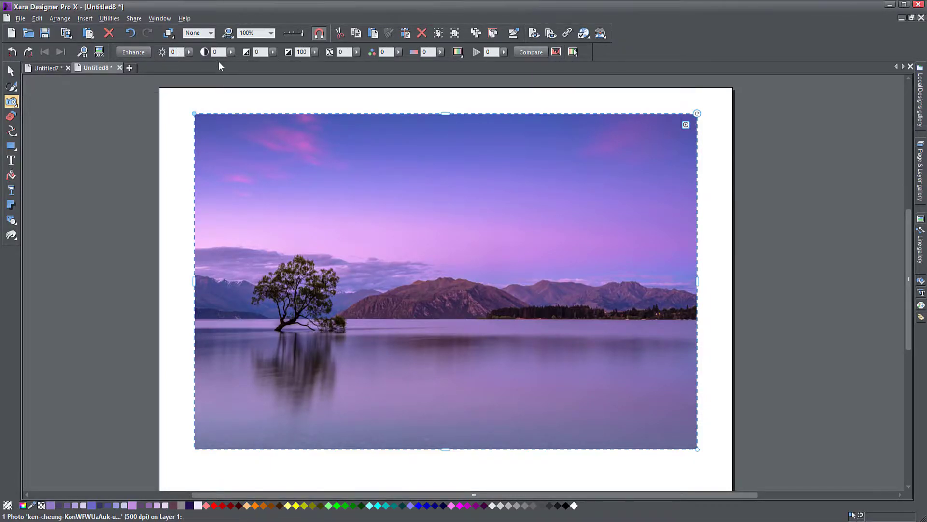
pyautogui.click(189, 52)
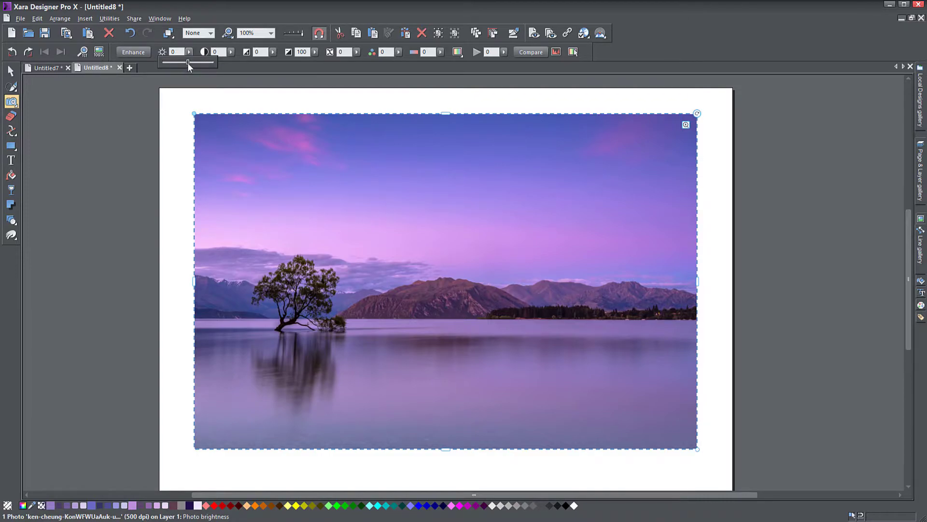
pyautogui.moveTo(187, 63)
pyautogui.mouseDown()
pyautogui.moveTo(166, 68)
pyautogui.moveTo(214, 71)
pyautogui.moveTo(194, 72)
pyautogui.mouseUp()
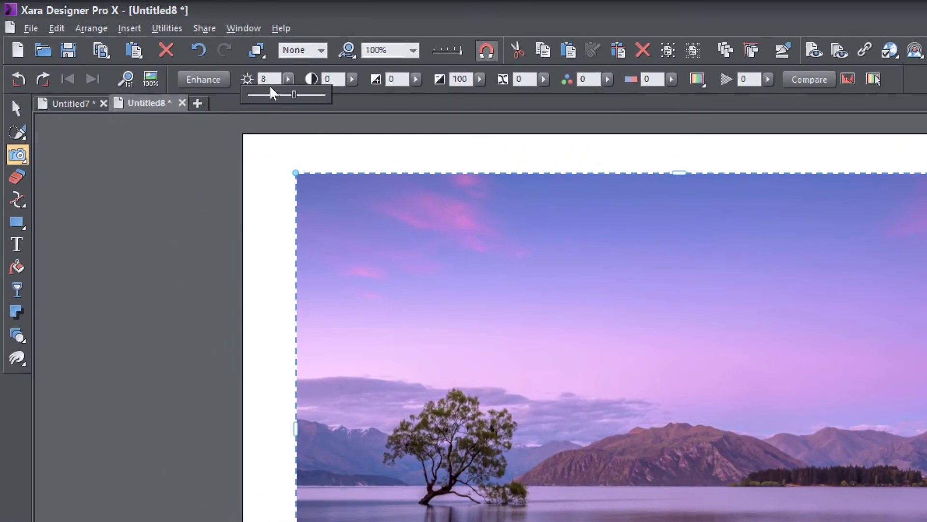
pyautogui.write('0')
pyautogui.press('Return')
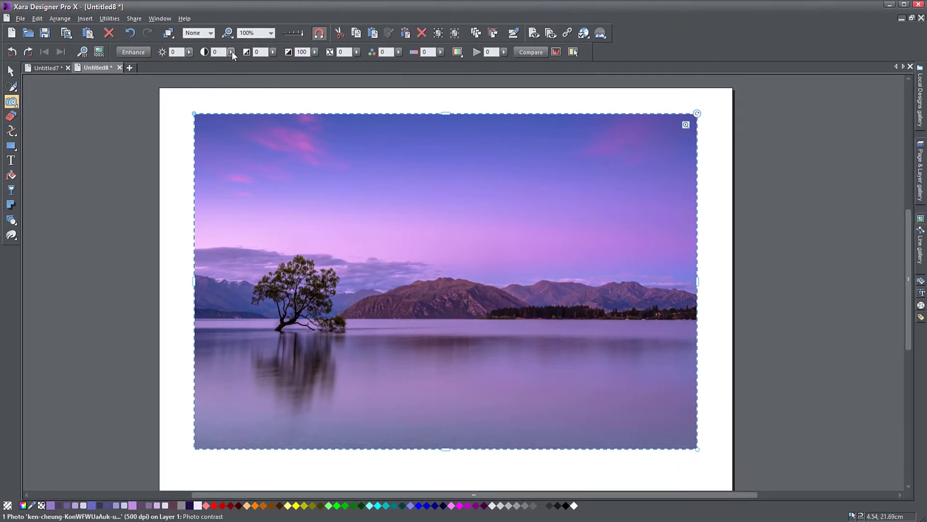
# Nudge the Contrast slider slightly and zoom in to 160%
pyautogui.click(231, 51)
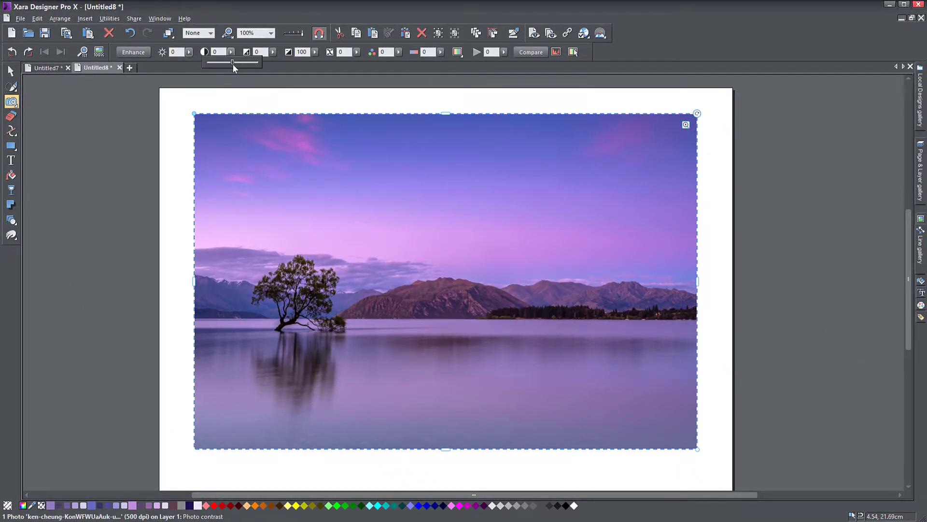
pyautogui.moveTo(232, 62)
pyautogui.mouseDown()
pyautogui.moveTo(254, 64)
pyautogui.moveTo(210, 71)
pyautogui.moveTo(233, 76)
pyautogui.mouseUp()
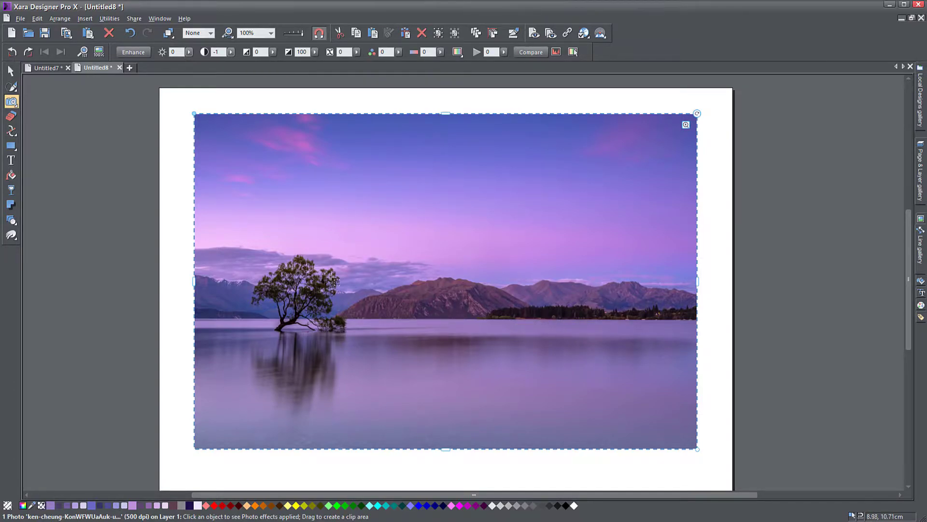
pyautogui.scroll(2, 340, 304)
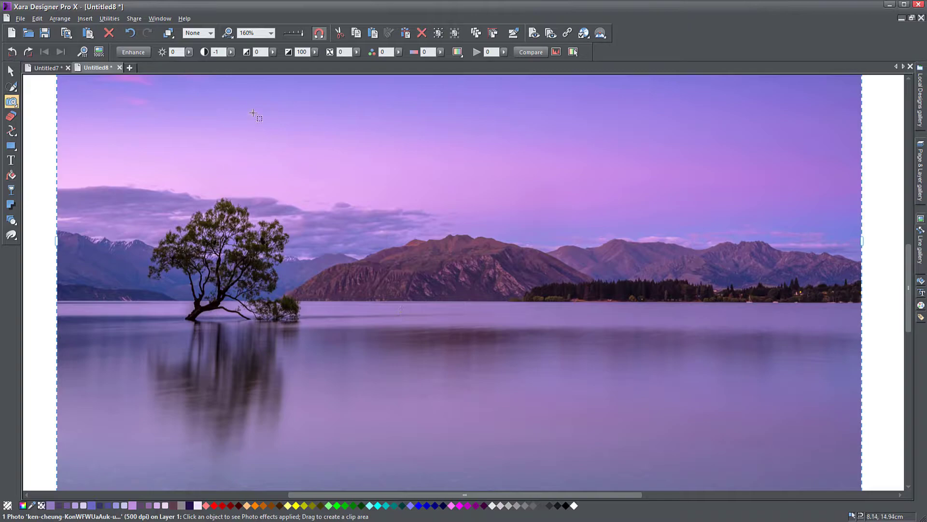
# Raise the photo's shadows brightness to 91
pyautogui.click(273, 51)
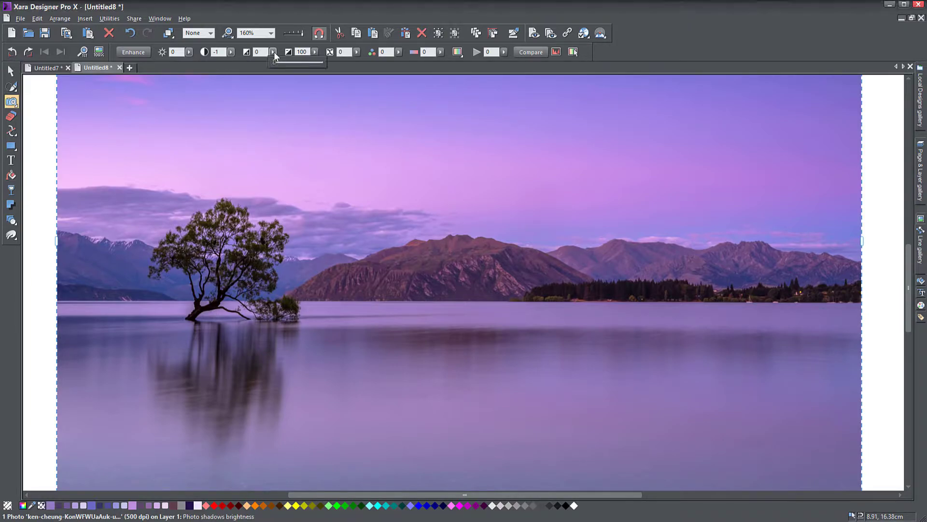
pyautogui.moveTo(275, 62); pyautogui.dragTo(317, 88)
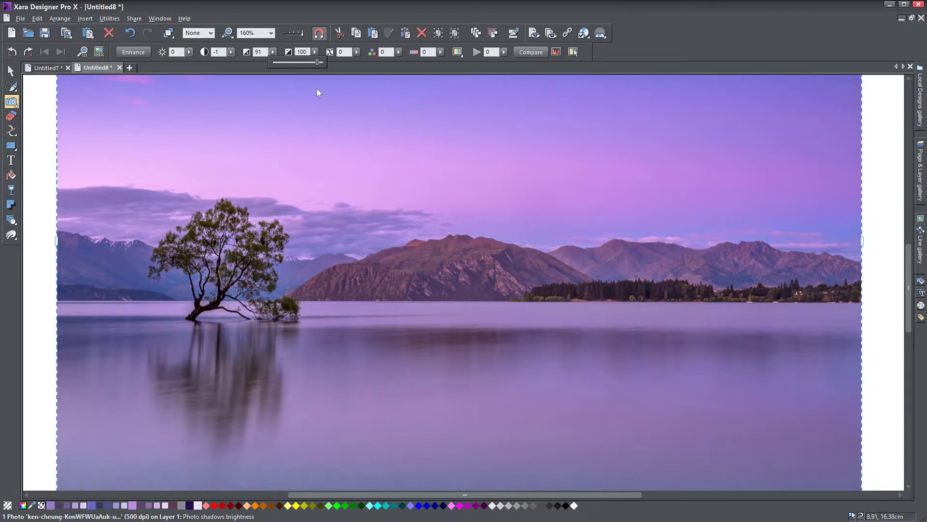
pyautogui.click(352, 66)
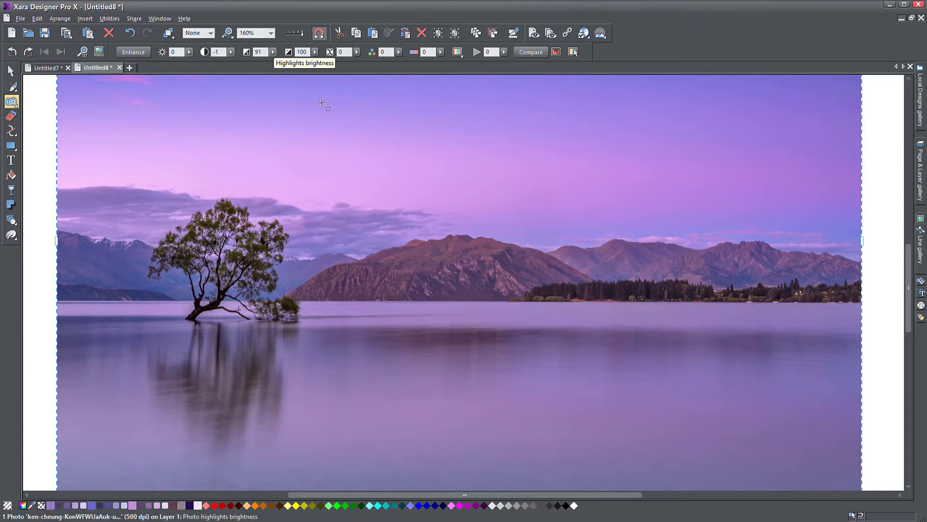
# Zoom out to the whole page and lower highlights brightness to 59
pyautogui.press('1')
pyautogui.moveTo(380, 279); pyautogui.dragTo(386, 278)
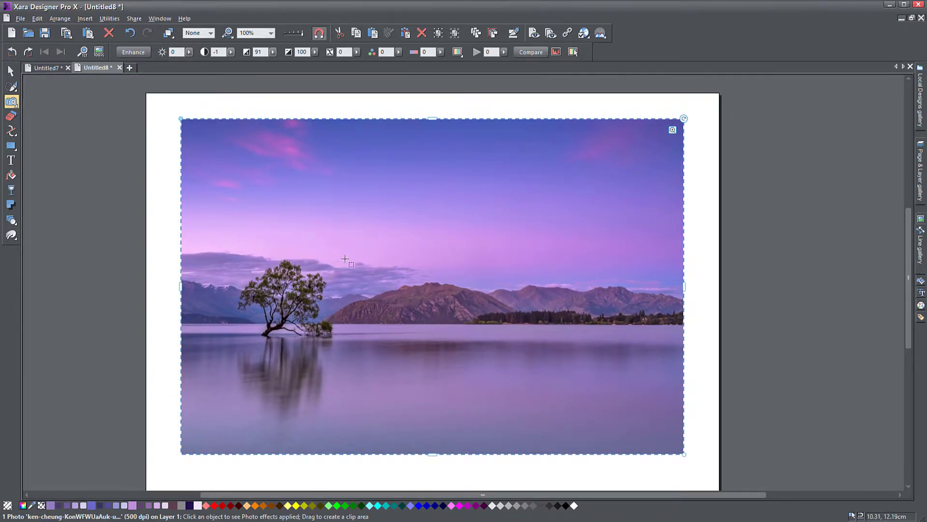
pyautogui.click(315, 51)
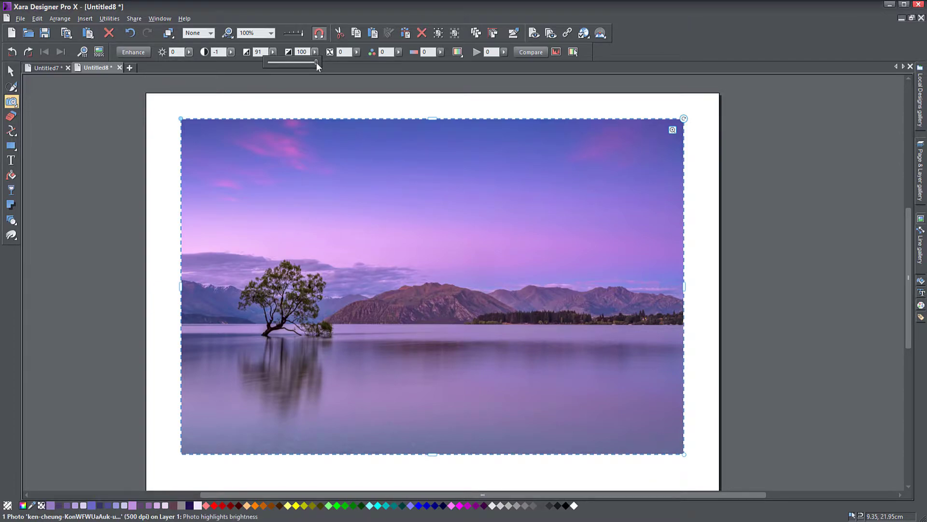
pyautogui.moveTo(315, 61)
pyautogui.mouseDown()
pyautogui.moveTo(271, 64)
pyautogui.moveTo(307, 74)
pyautogui.moveTo(261, 76)
pyautogui.moveTo(309, 78)
pyautogui.moveTo(250, 81)
pyautogui.moveTo(322, 75)
pyautogui.mouseUp()
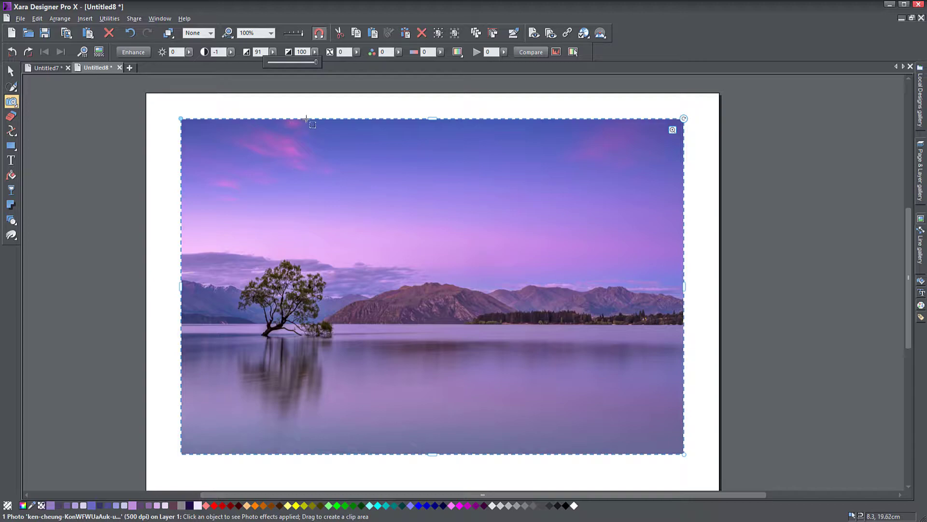
pyautogui.moveTo(316, 62); pyautogui.dragTo(297, 93)
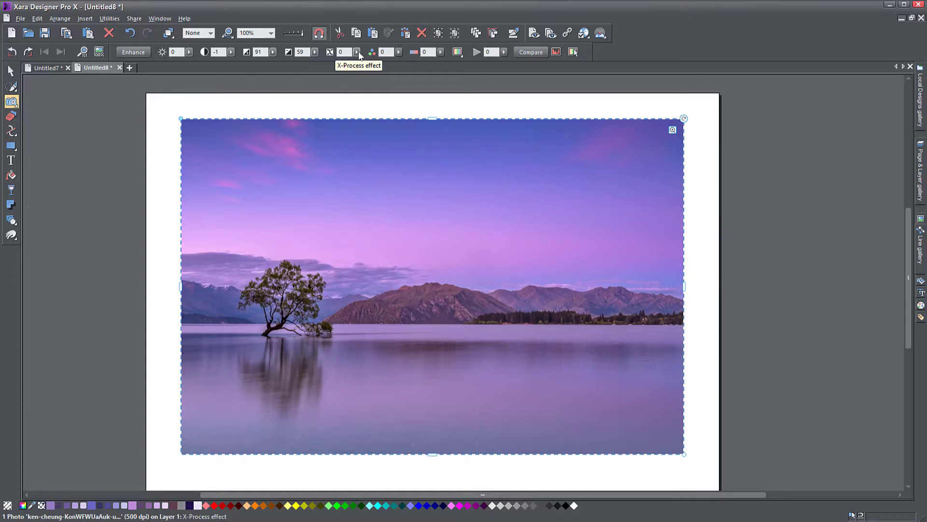
pyautogui.click(358, 52)
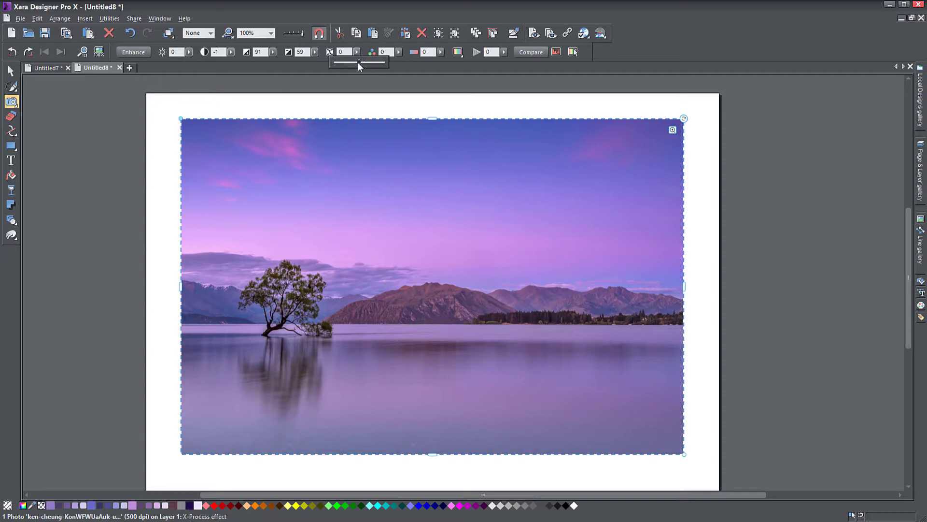
pyautogui.moveTo(357, 62); pyautogui.dragTo(385, 76)
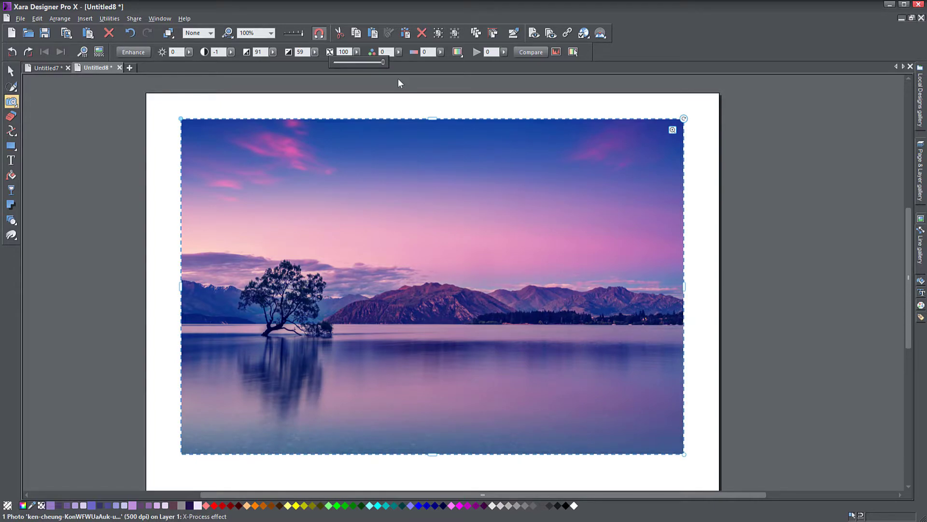
pyautogui.moveTo(398, 78); pyautogui.dragTo(356, 89)
pyautogui.click(345, 53)
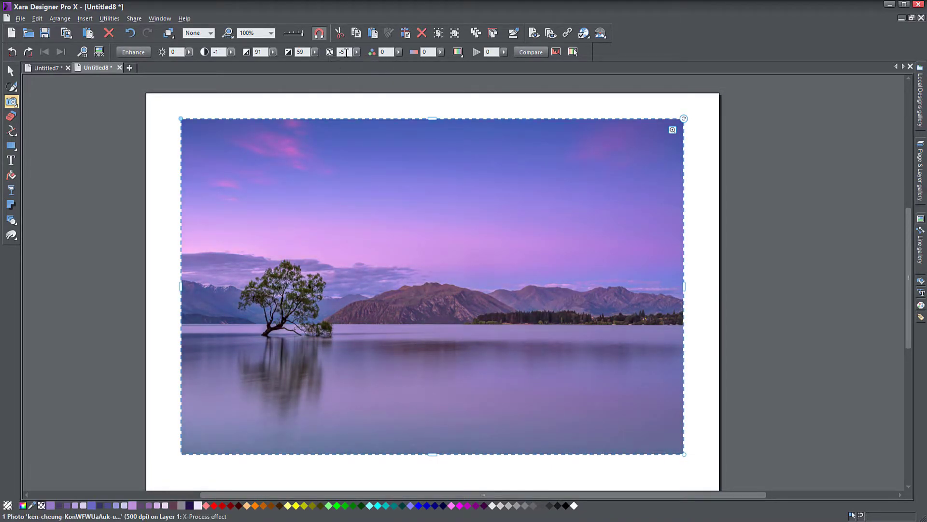
pyautogui.write('0')
pyautogui.press('Return')
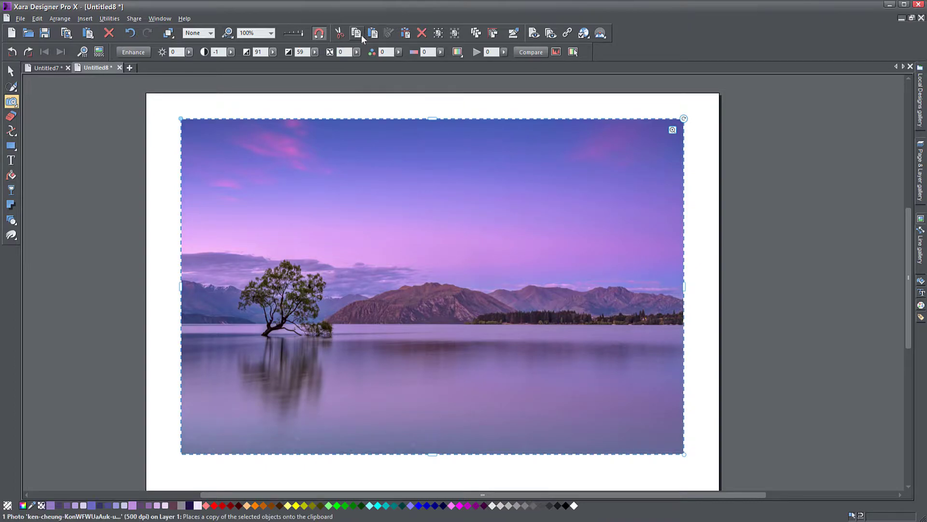
# Try reducing the photo's saturation, then restore its colour
pyautogui.click(398, 53)
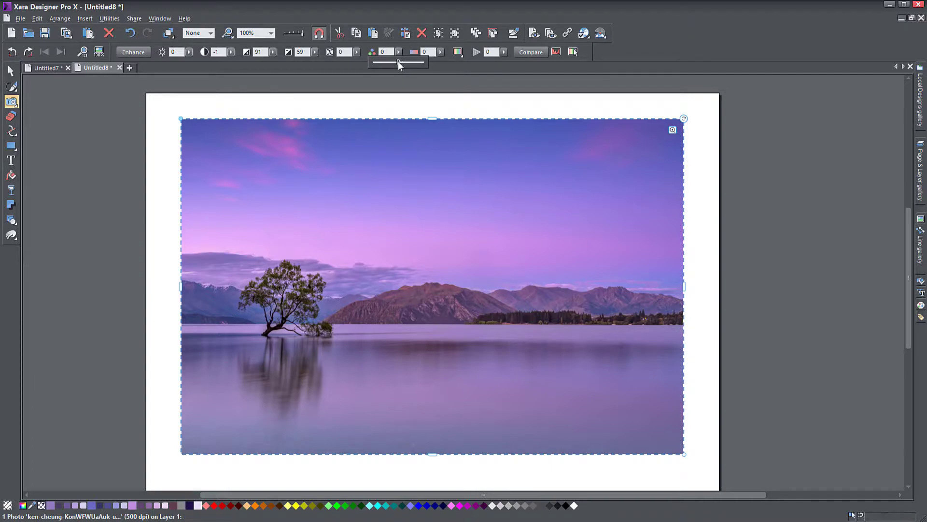
pyautogui.moveTo(399, 64); pyautogui.dragTo(373, 69)
pyautogui.moveTo(371, 69); pyautogui.dragTo(395, 55)
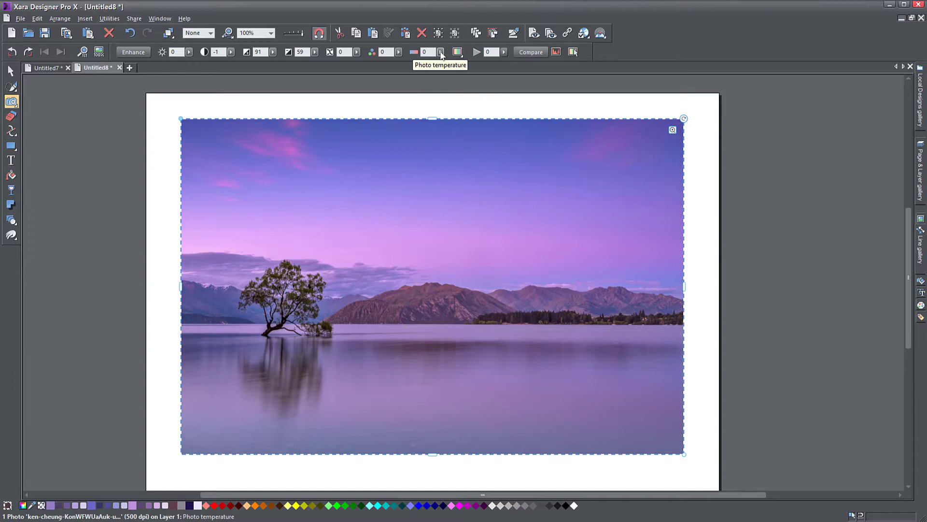
# Test cooler tones, then warm the photo to a colour temperature of 100
pyautogui.click(441, 52)
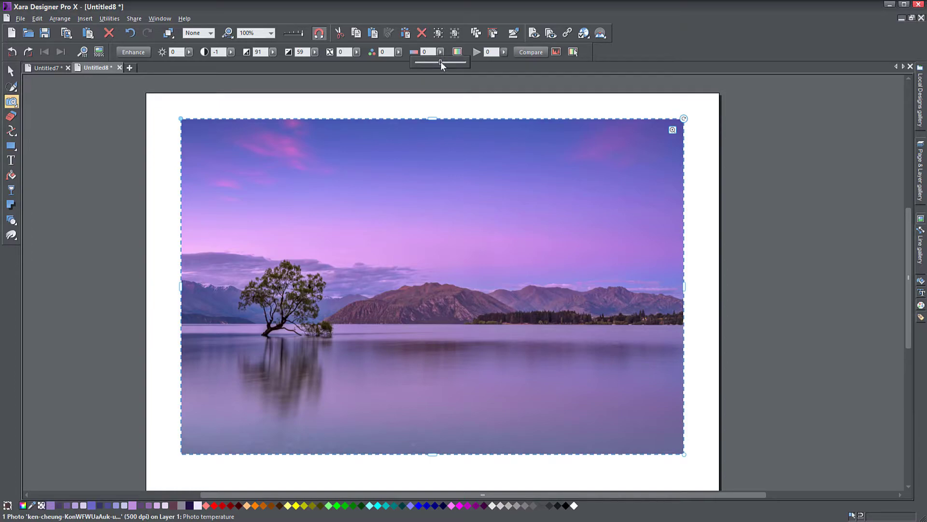
pyautogui.moveTo(440, 62); pyautogui.dragTo(421, 71)
pyautogui.moveTo(423, 74); pyautogui.dragTo(418, 75)
pyautogui.moveTo(411, 84); pyautogui.dragTo(459, 82)
# Raise the photo's saturation to 16
pyautogui.click(398, 52)
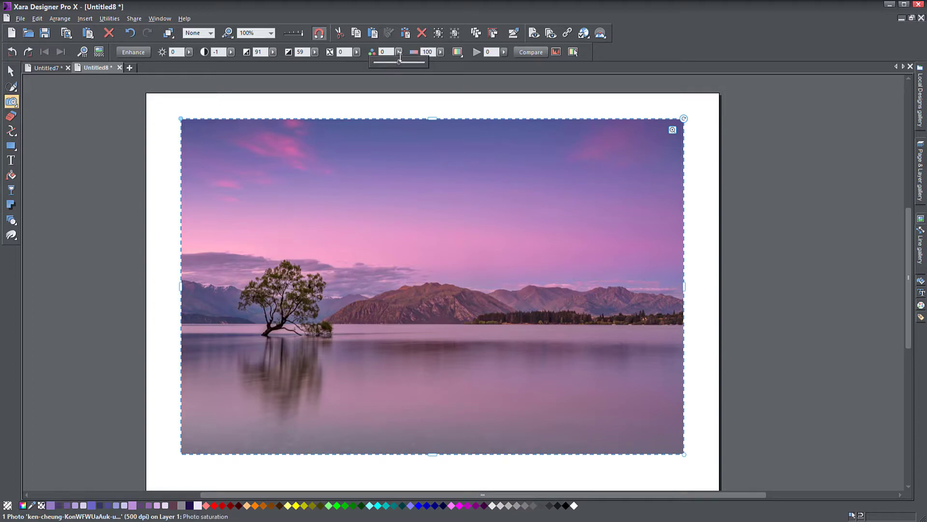
pyautogui.moveTo(399, 61); pyautogui.dragTo(408, 63)
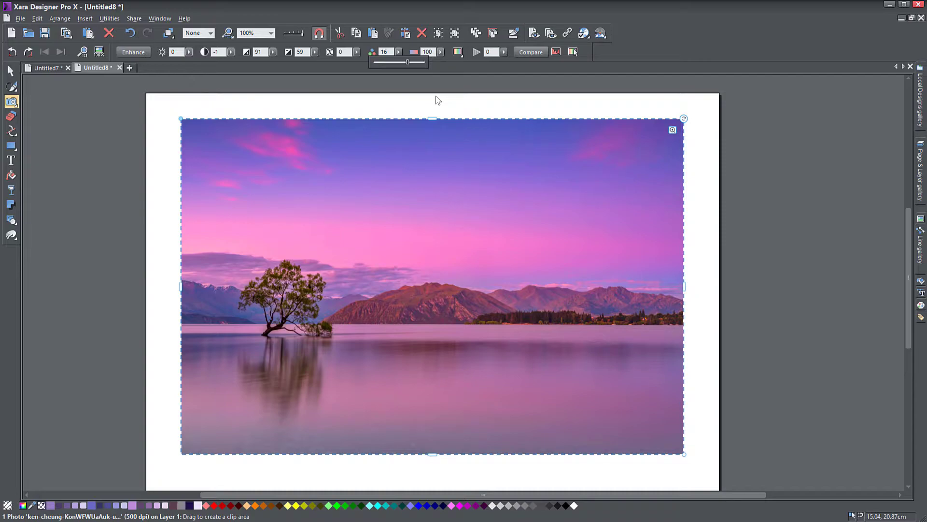
pyautogui.click(464, 63)
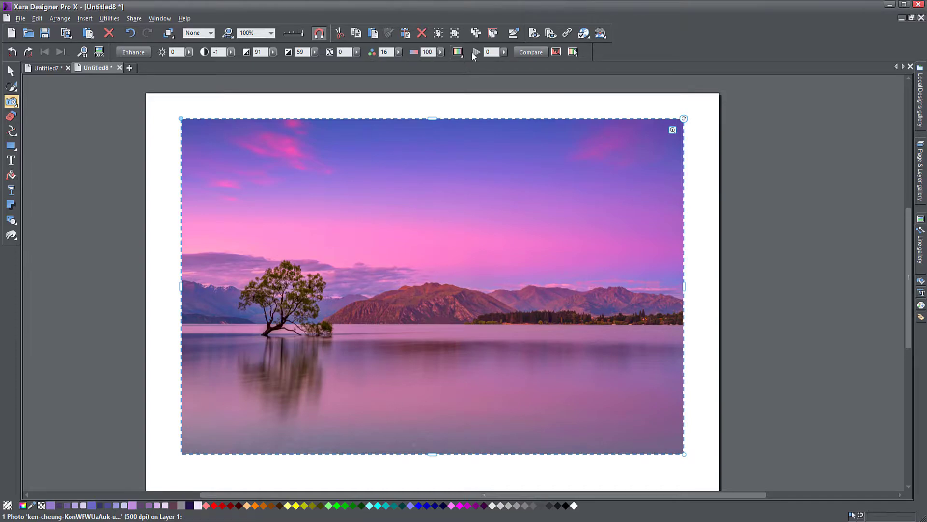
pyautogui.click(458, 51)
# Zoom in on the photo and test a heavy blur with the blur/sharpness slider
pyautogui.click(504, 53)
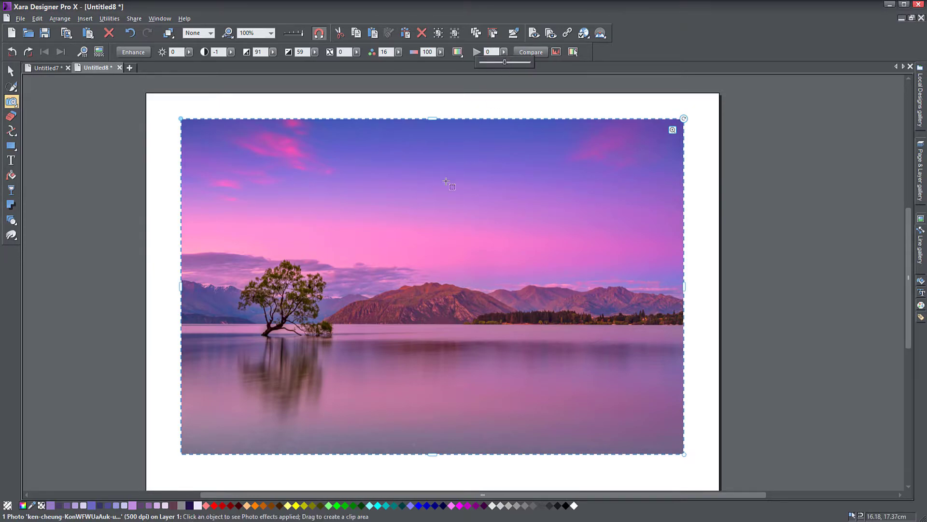
pyautogui.scroll(5, 275, 308)
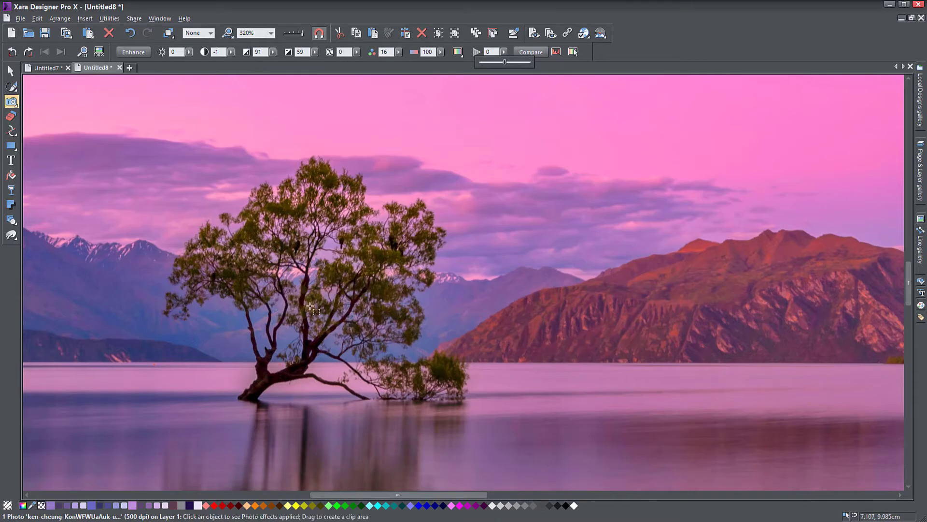
pyautogui.hscroll(-3, 439, 279)
pyautogui.scroll(-1, 439, 280)
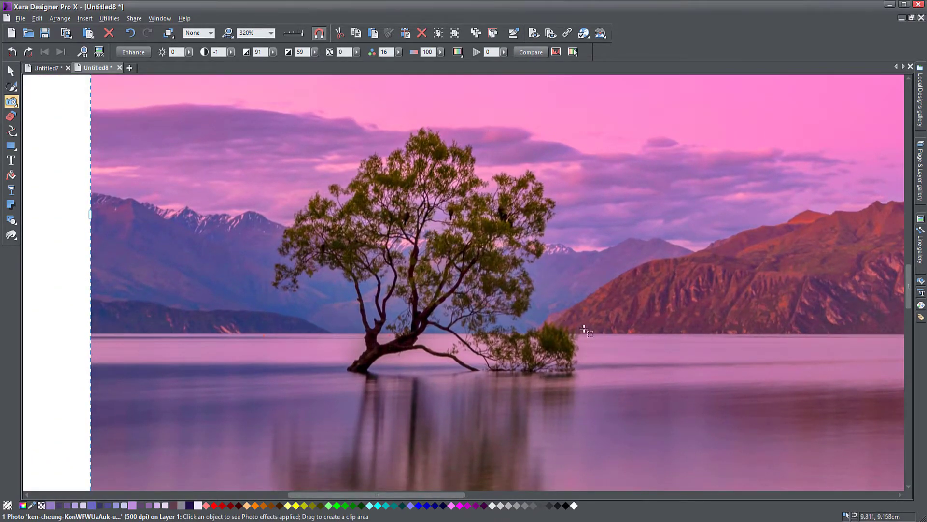
pyautogui.hscroll(2, 483, 338)
pyautogui.click(505, 52)
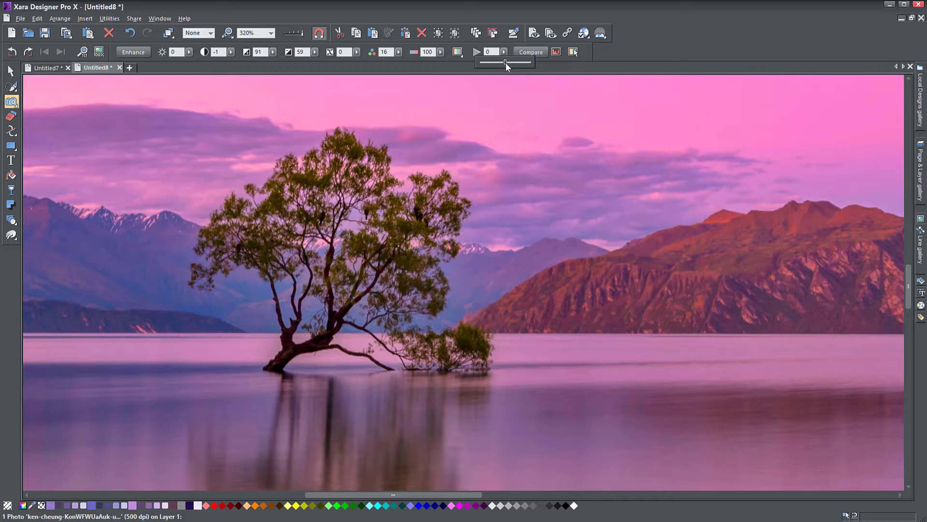
pyautogui.moveTo(499, 63); pyautogui.dragTo(546, 78)
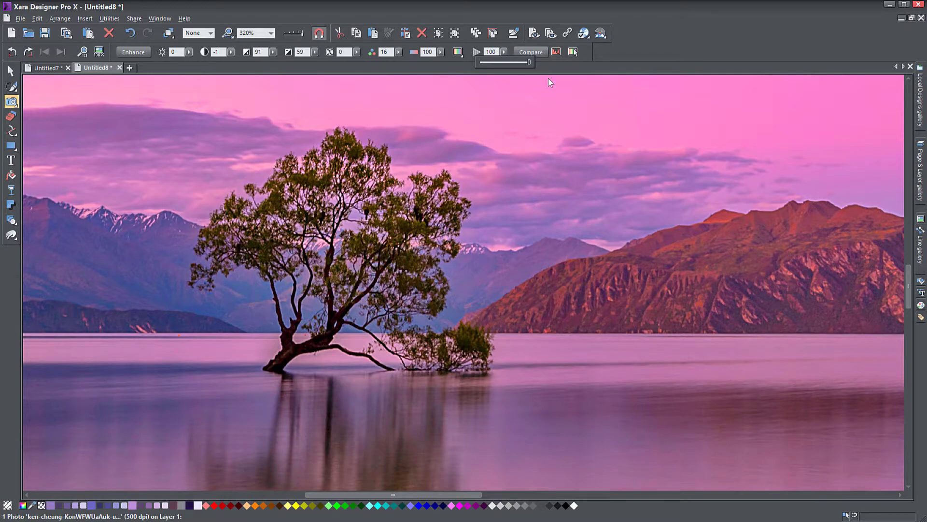
# Compare shoreline detail, then set blur/sharpness to the maximum of 100
pyautogui.scroll(-1, 537, 248)
pyautogui.moveTo(536, 298); pyautogui.dragTo(337, 304)
pyautogui.hscroll(5, 498, 296)
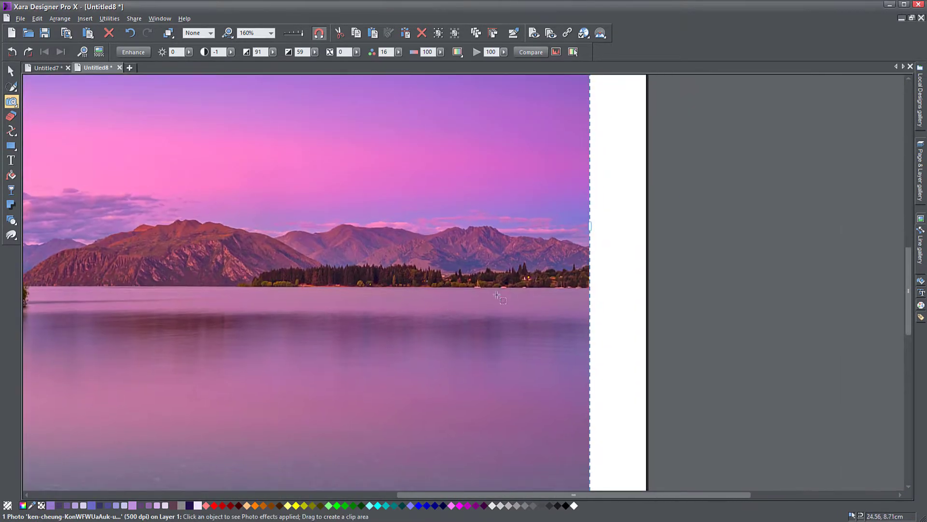
pyautogui.scroll(4, 497, 296)
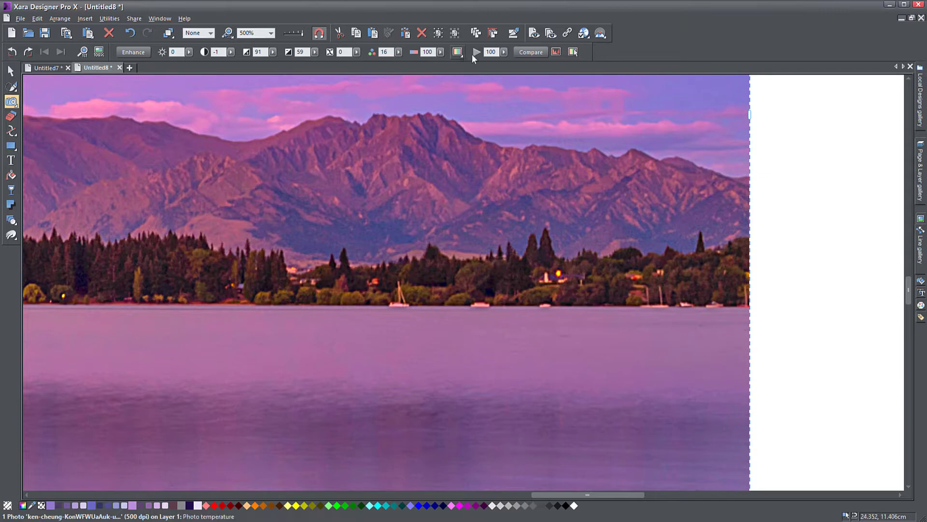
pyautogui.click(504, 52)
pyautogui.moveTo(503, 62); pyautogui.dragTo(482, 65)
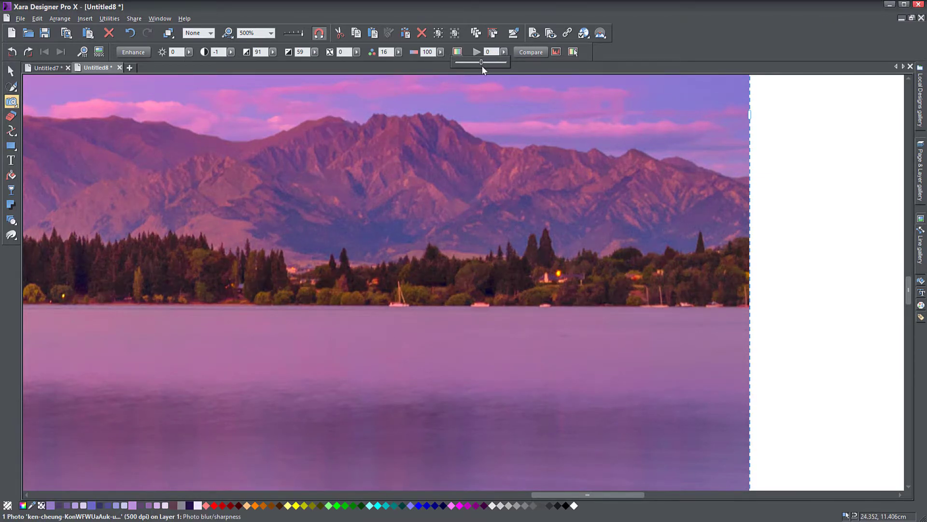
pyautogui.moveTo(504, 72); pyautogui.dragTo(514, 73)
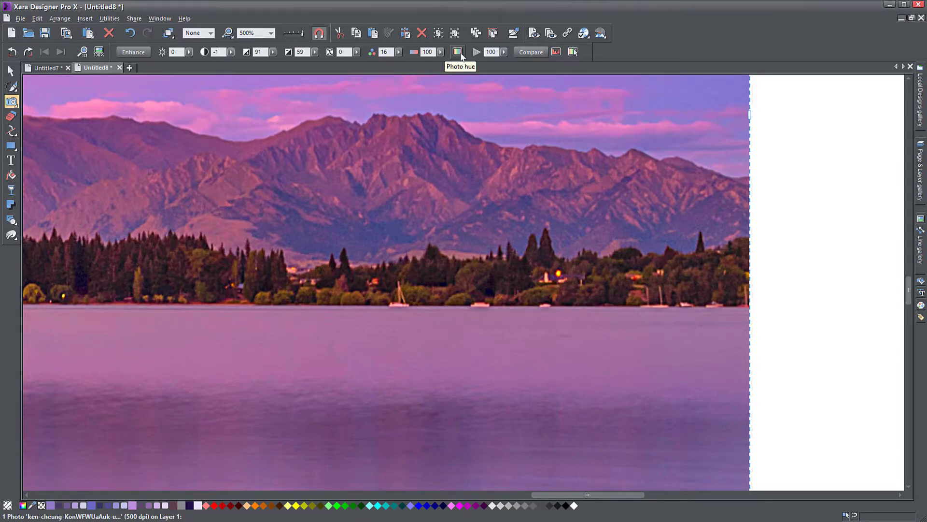
# Apply a hue tint to the photo and raise its strength to a strong green
pyautogui.scroll(-2, 524, 246)
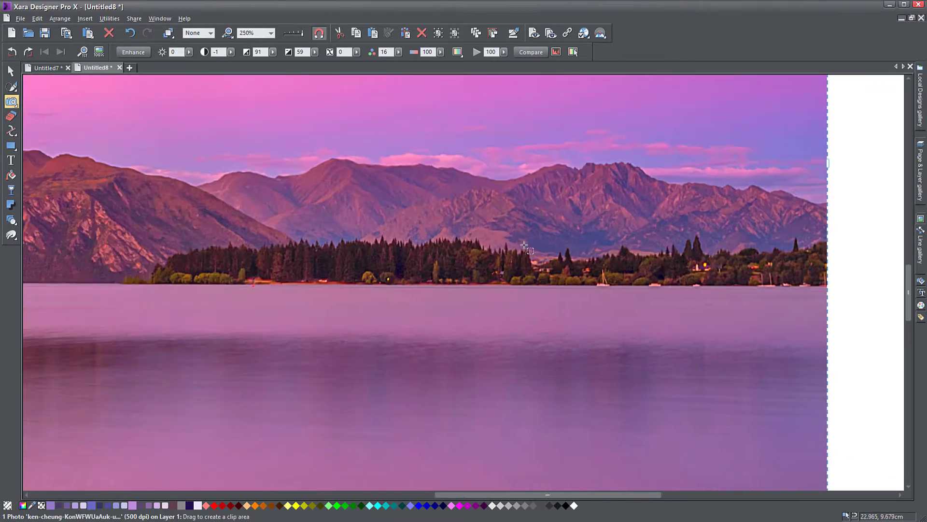
pyautogui.scroll(-3, 525, 246)
pyautogui.scroll(1, 555, 265)
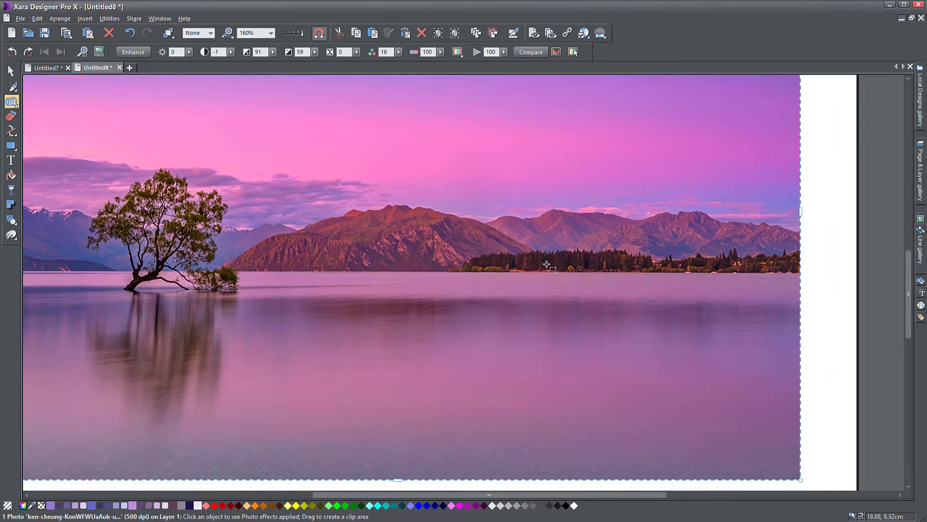
pyautogui.scroll(-1, 546, 265)
pyautogui.moveTo(500, 289); pyautogui.dragTo(503, 338)
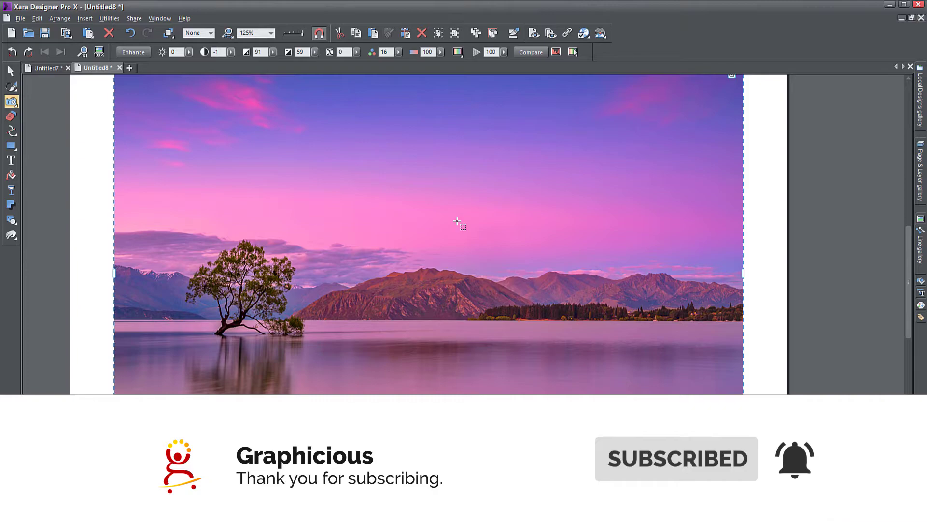
pyautogui.click(461, 52)
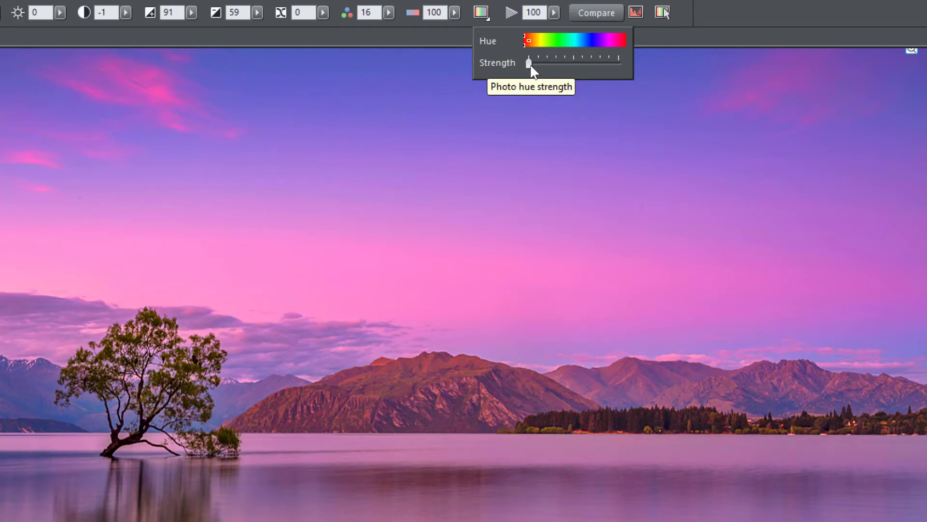
pyautogui.moveTo(525, 40); pyautogui.dragTo(604, 41)
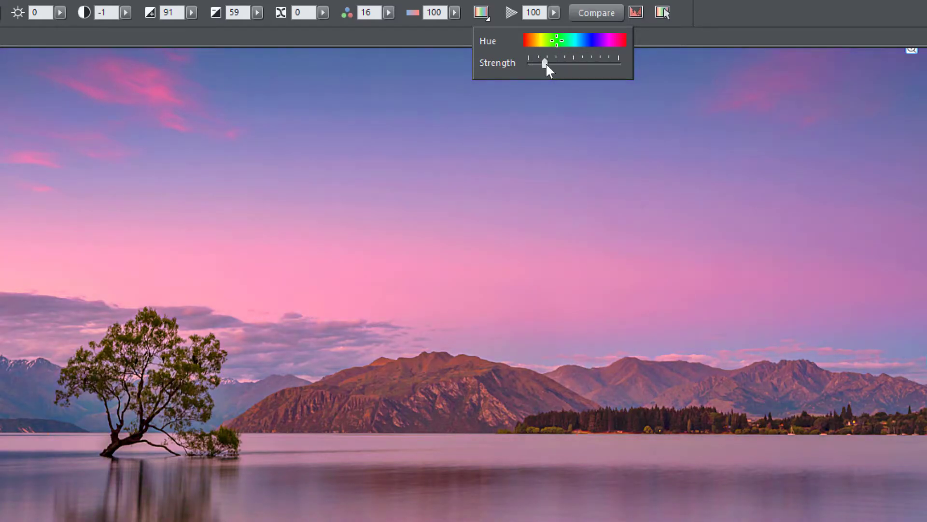
pyautogui.moveTo(555, 66); pyautogui.dragTo(561, 67)
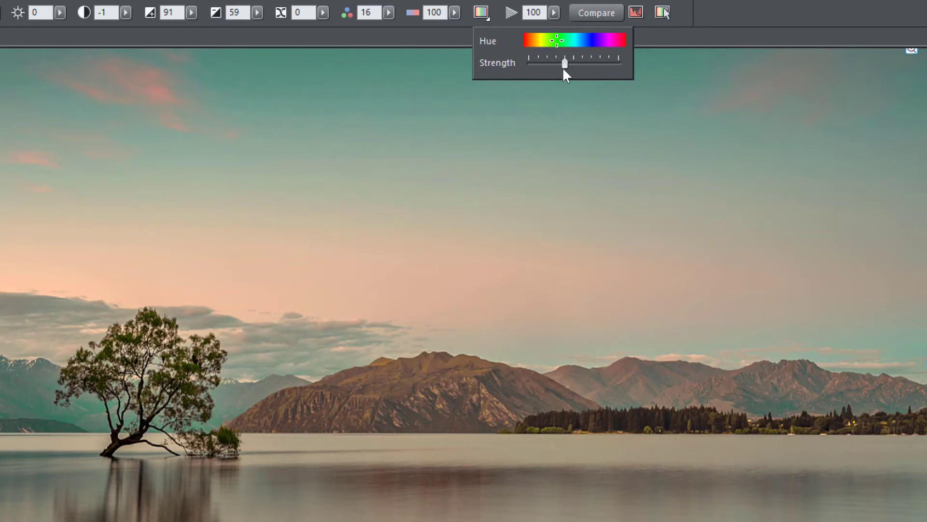
pyautogui.moveTo(564, 68); pyautogui.dragTo(597, 69)
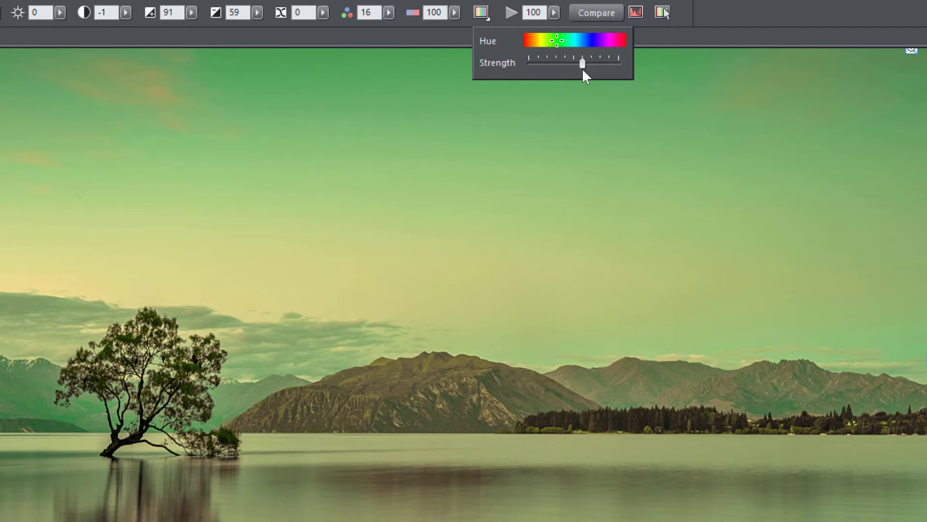
# Try orange and pink hues, then settle on a moderate teal-green tint
pyautogui.moveTo(555, 40); pyautogui.dragTo(541, 40)
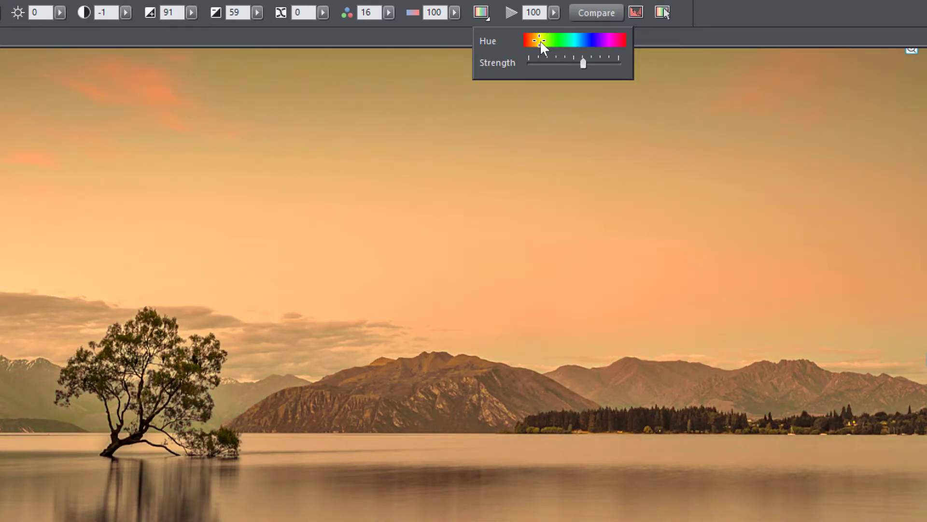
pyautogui.moveTo(537, 39)
pyautogui.mouseDown()
pyautogui.moveTo(529, 42)
pyautogui.moveTo(608, 41)
pyautogui.mouseUp()
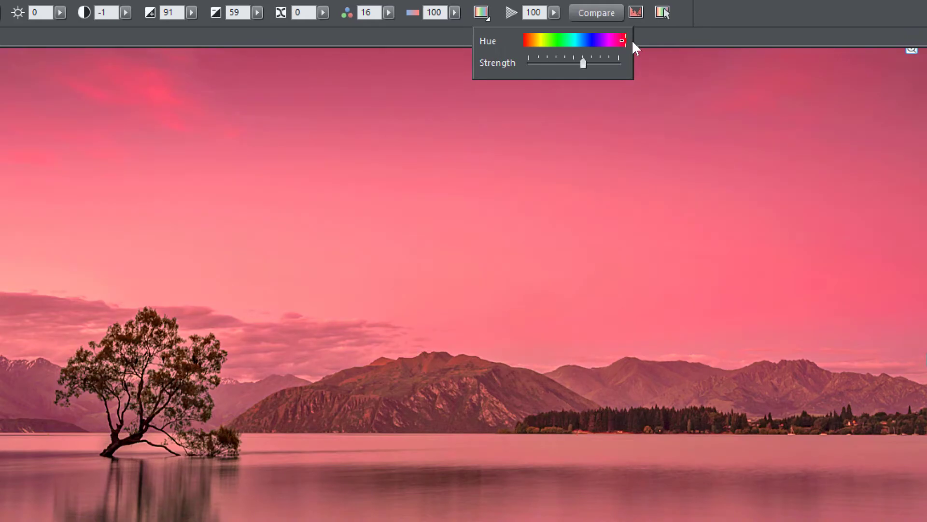
pyautogui.moveTo(546, 42); pyautogui.dragTo(561, 45)
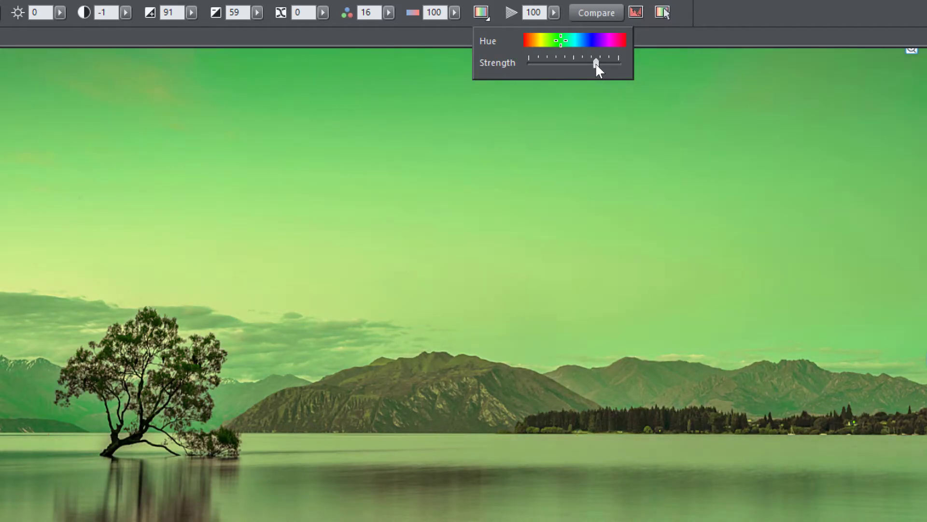
pyautogui.moveTo(596, 63); pyautogui.dragTo(523, 79)
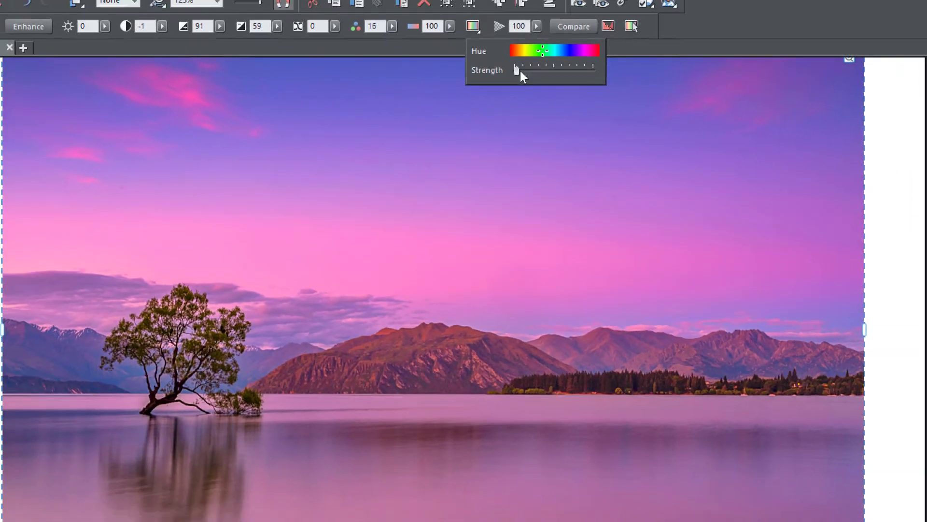
pyautogui.moveTo(529, 65); pyautogui.dragTo(565, 69)
pyautogui.moveTo(513, 90); pyautogui.dragTo(517, 92)
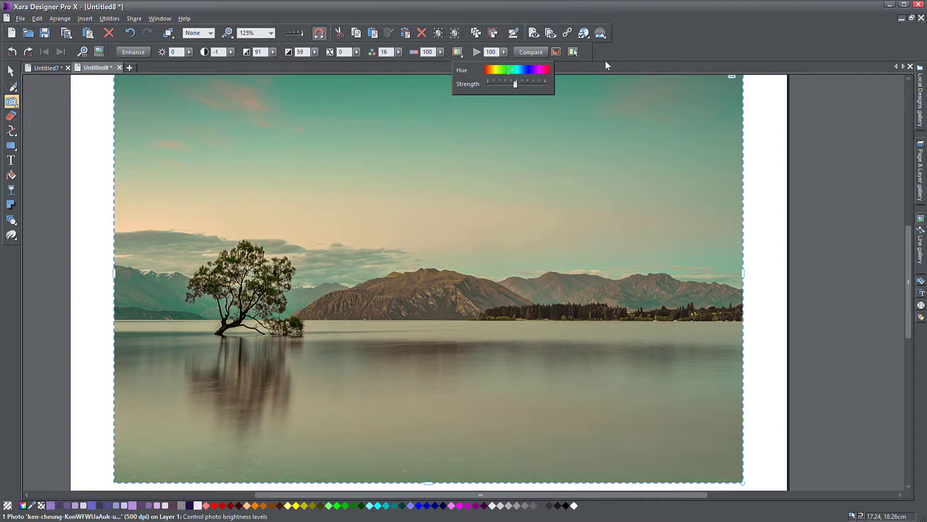
# Set highlights to 100, lower shadows and brightness to -6, and select Contrast
pyautogui.scroll(1, 450, 268)
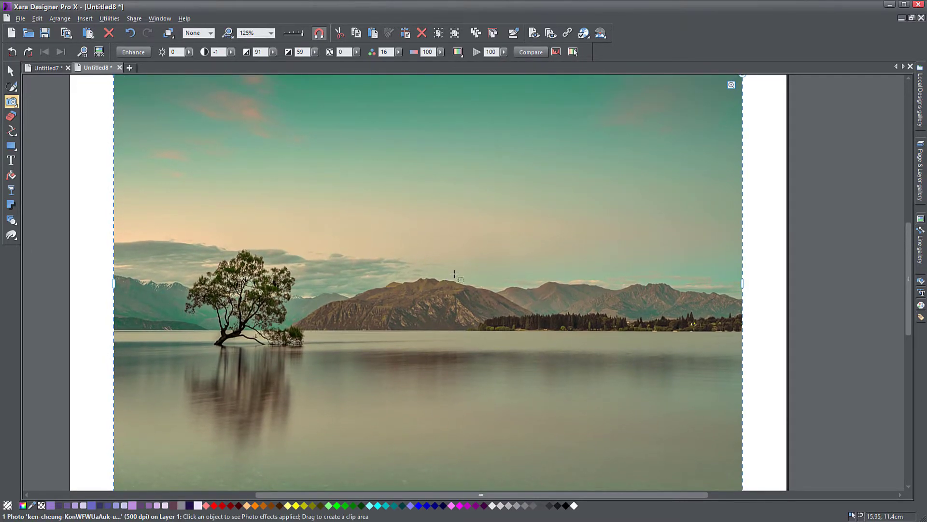
pyautogui.click(315, 52)
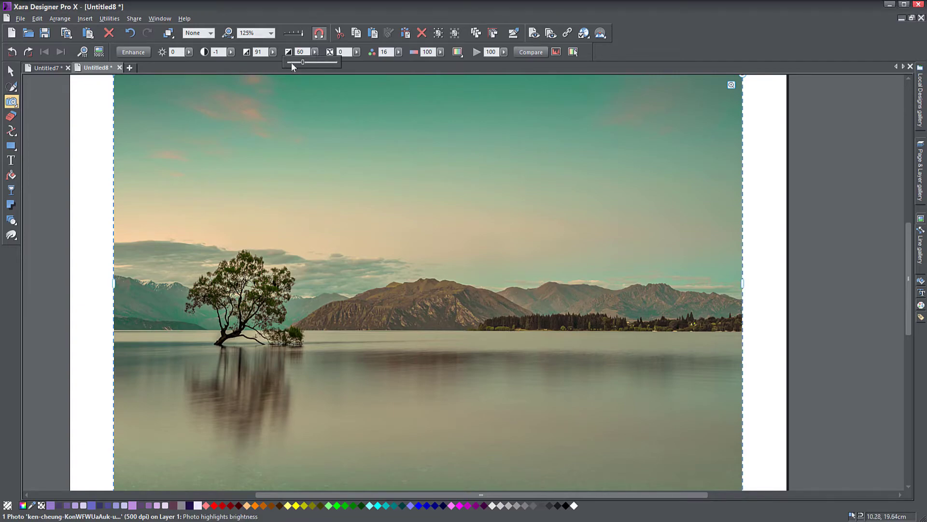
pyautogui.moveTo(291, 62); pyautogui.dragTo(349, 63)
pyautogui.click(273, 52)
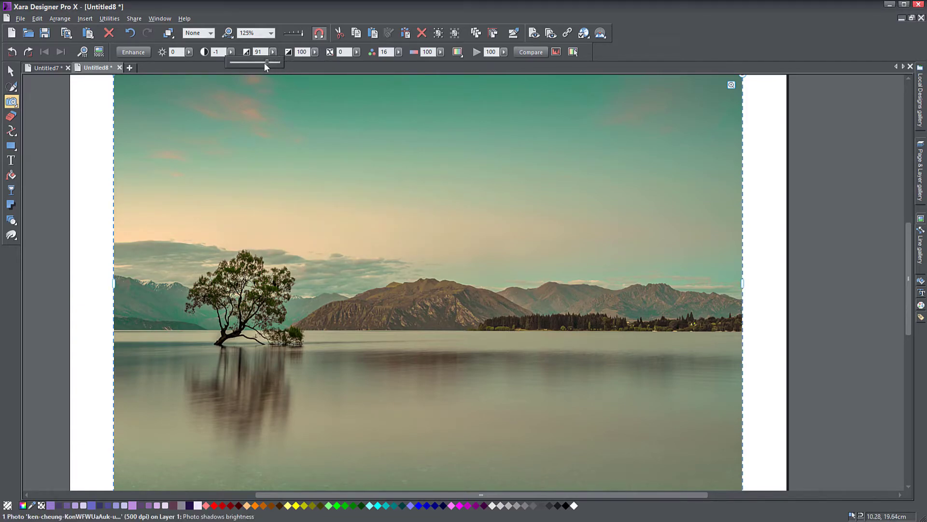
pyautogui.moveTo(265, 63)
pyautogui.mouseDown()
pyautogui.moveTo(227, 65)
pyautogui.moveTo(250, 67)
pyautogui.mouseUp()
pyautogui.click(189, 52)
pyautogui.moveTo(189, 63); pyautogui.dragTo(238, 62)
pyautogui.click(231, 52)
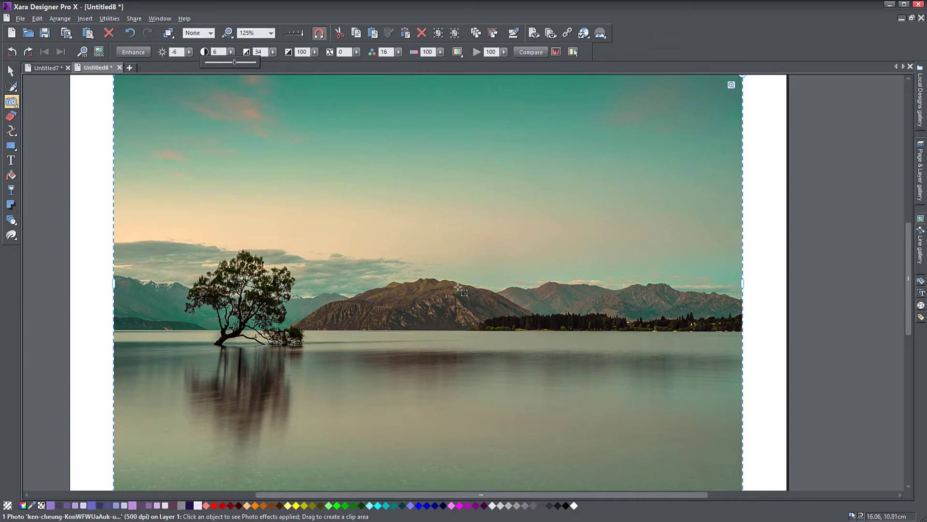
# Compare the enhanced photo with the original, then reset all enhancements to 0
pyautogui.click(532, 52)
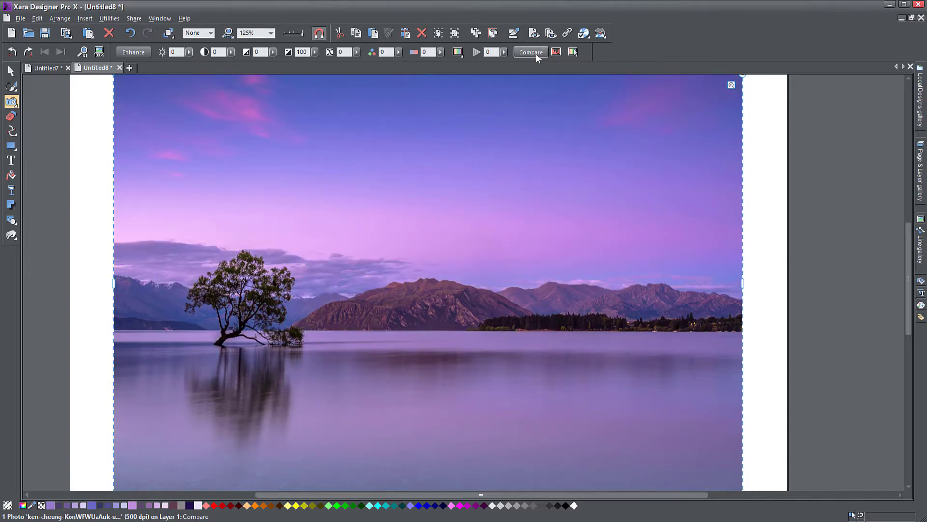
pyautogui.click(536, 53)
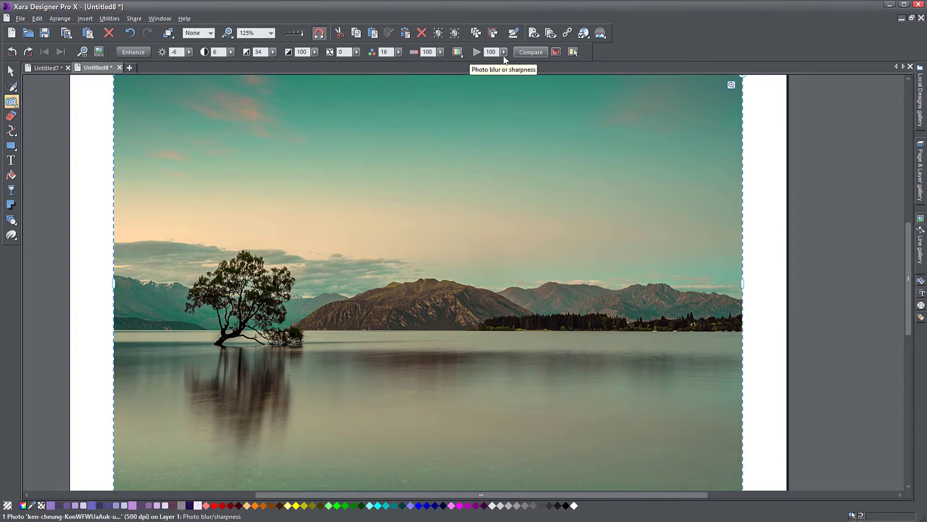
pyautogui.click(528, 53)
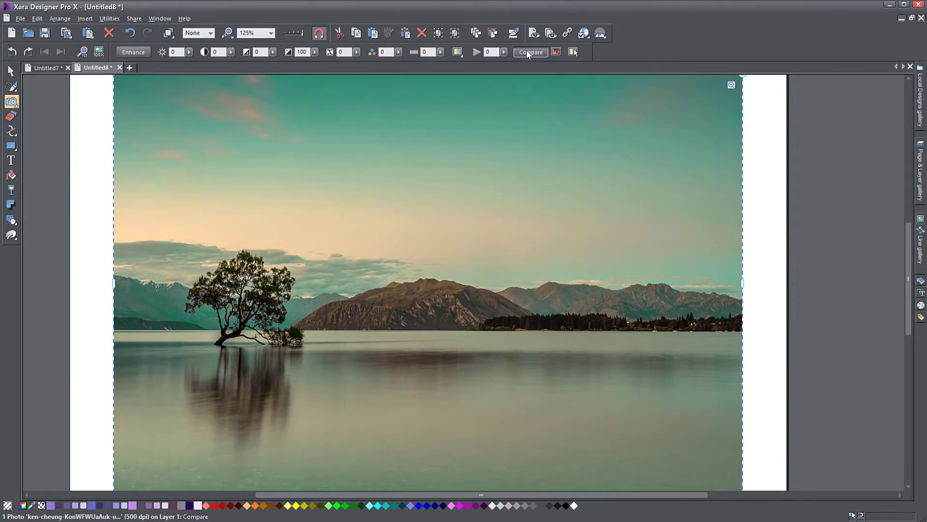
pyautogui.click(528, 53)
pyautogui.click(528, 53)
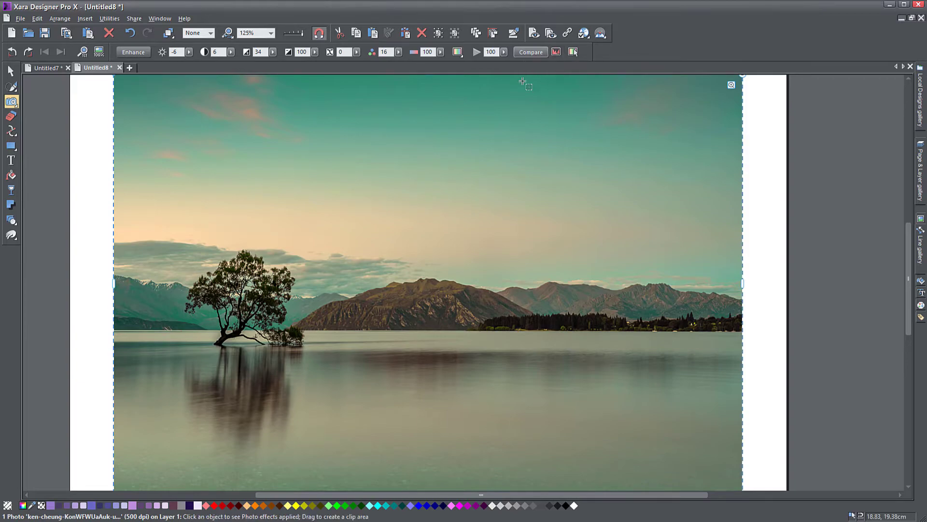
pyautogui.click(526, 52)
# Open the Brightness Levels dialog from the Photo tool and move it clear of the photo
pyautogui.click(10, 71)
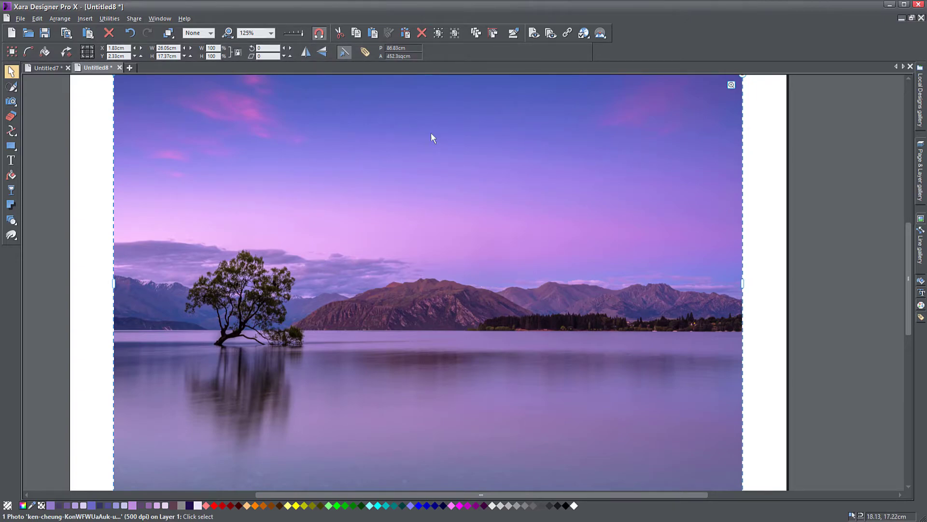
pyautogui.click(11, 101)
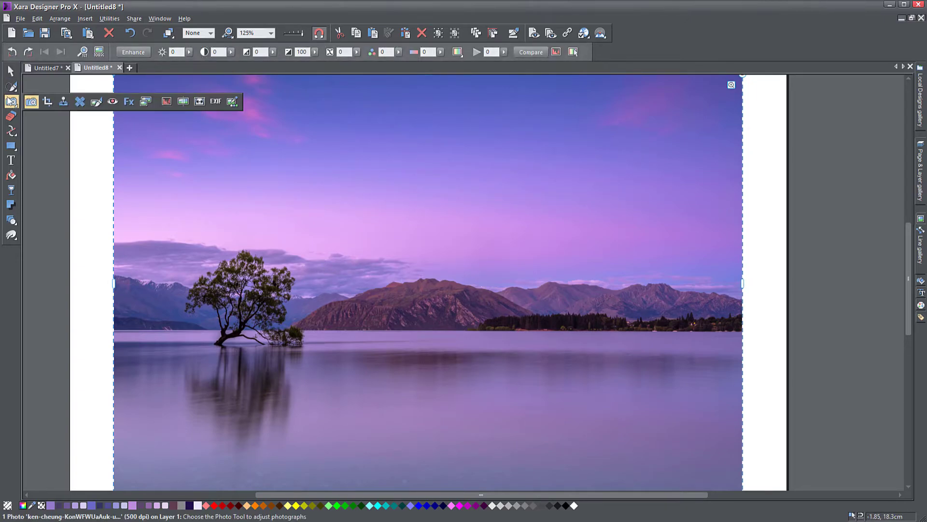
pyautogui.click(167, 101)
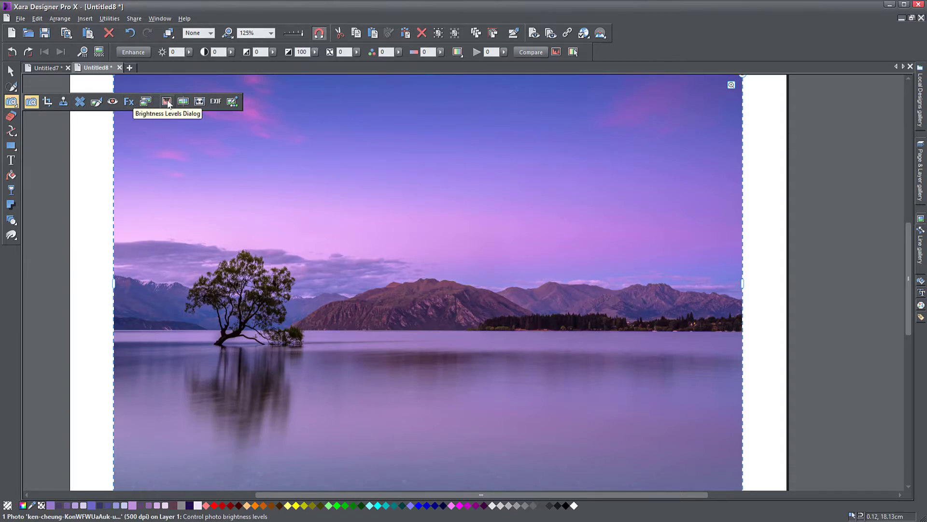
pyautogui.click(168, 103)
pyautogui.moveTo(915, 114); pyautogui.dragTo(696, 113)
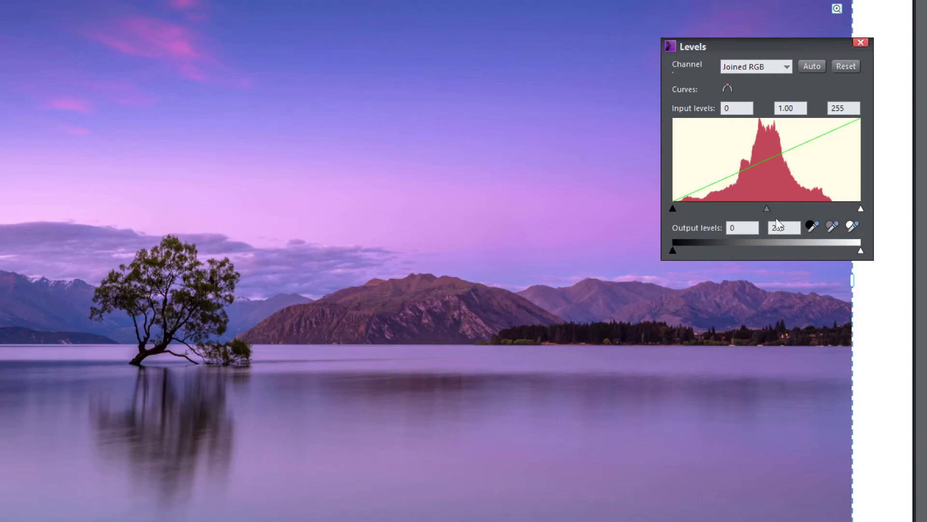
pyautogui.moveTo(763, 44); pyautogui.dragTo(685, 18)
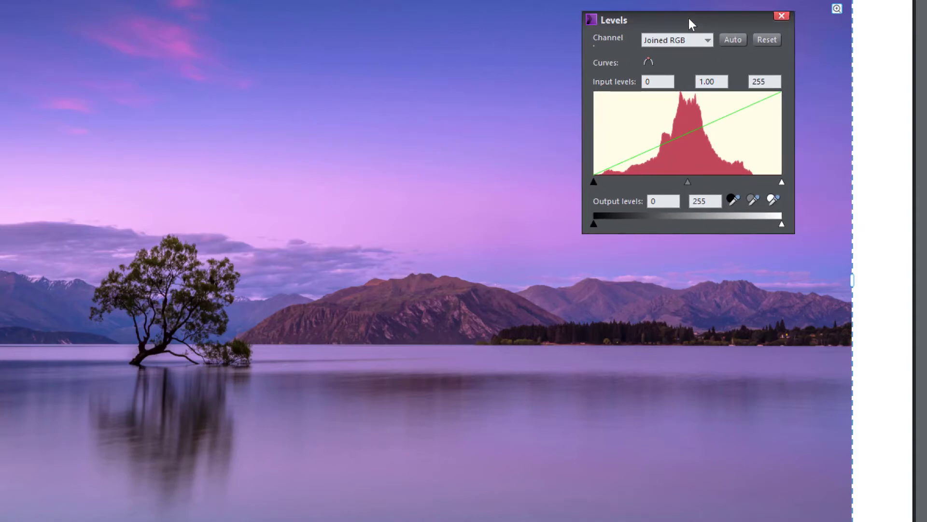
# Manually drag the Levels white, black and midtone input sliders to adjust the photo
pyautogui.click(781, 182)
pyautogui.moveTo(781, 183); pyautogui.dragTo(753, 184)
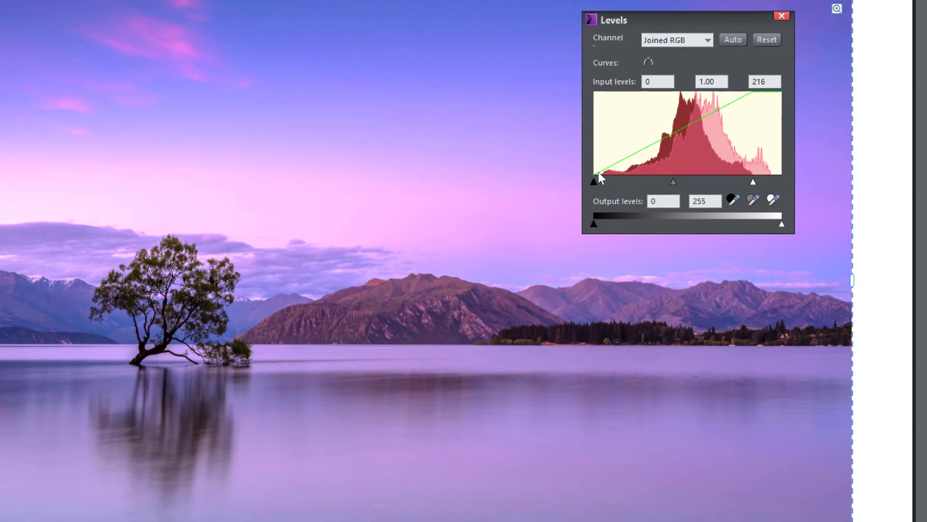
pyautogui.moveTo(595, 182); pyautogui.dragTo(602, 181)
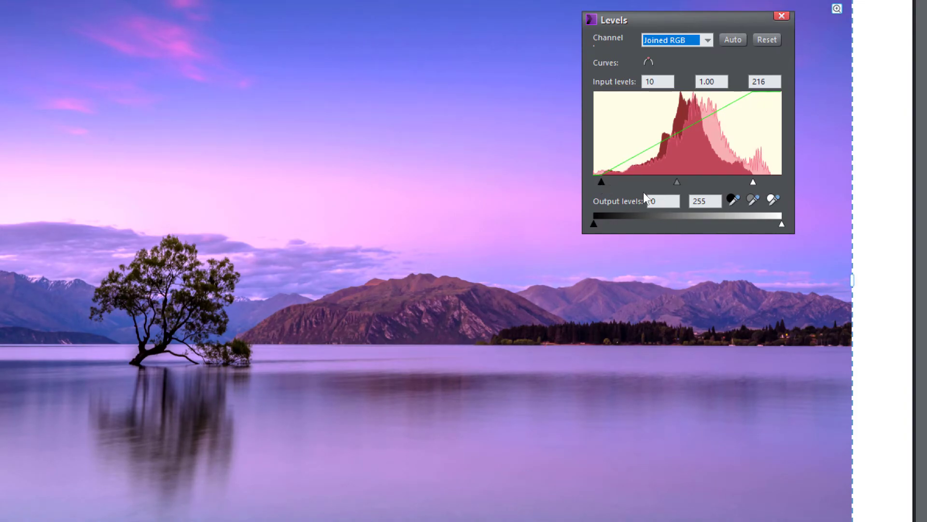
pyautogui.moveTo(677, 181)
pyautogui.mouseDown()
pyautogui.moveTo(687, 184)
pyautogui.moveTo(678, 184)
pyautogui.mouseUp()
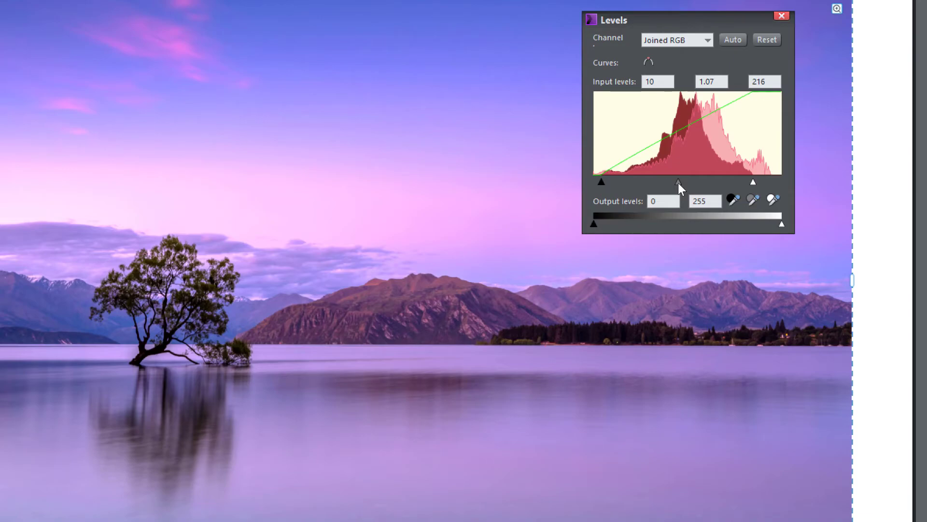
# Apply Auto levels to remove the purple cast, and move the Levels dialog beside the photo
pyautogui.scroll(-1, 544, 352)
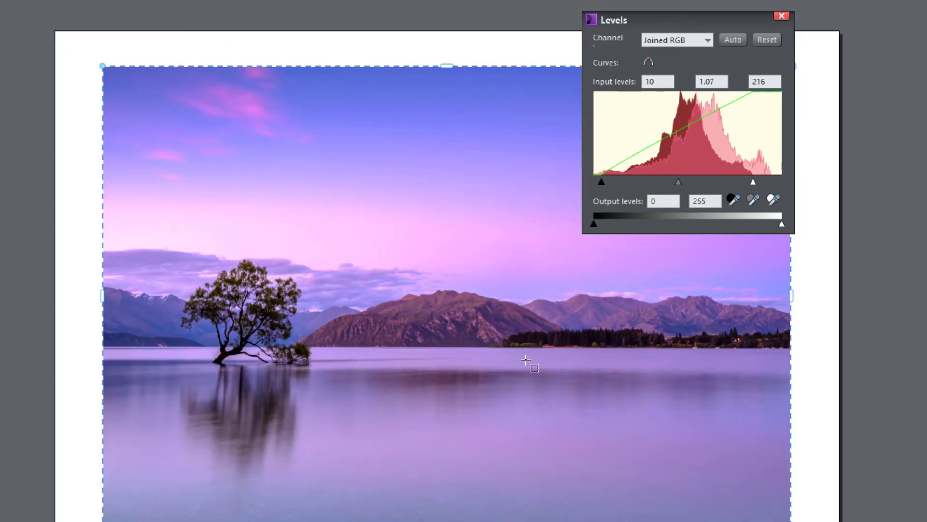
pyautogui.click(733, 39)
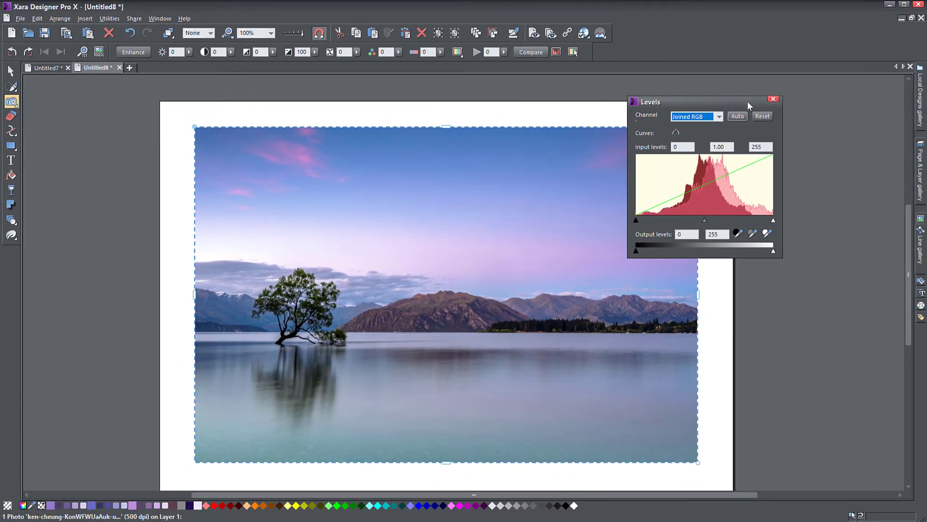
pyautogui.moveTo(747, 100); pyautogui.dragTo(816, 94)
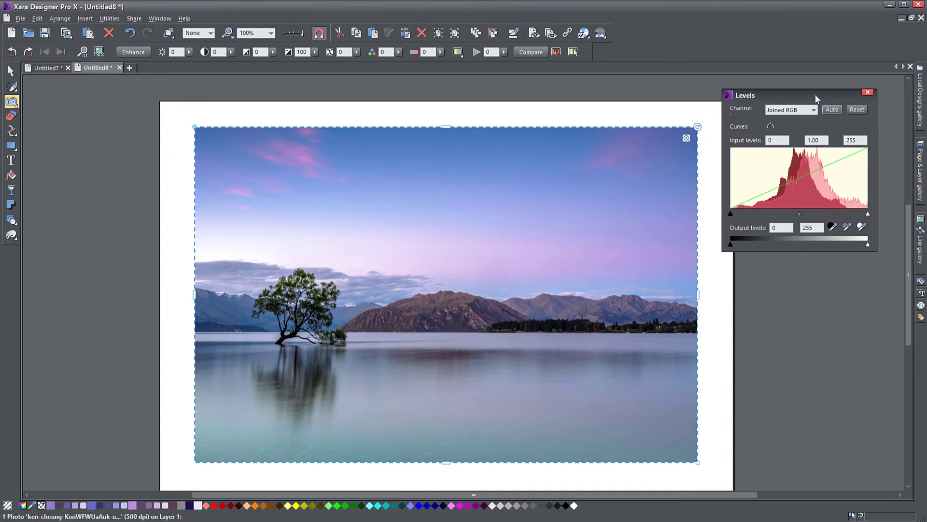
# View the Red, then Green, then Blue channel levels, ending on Blue at input 4 and 252
pyautogui.click(814, 110)
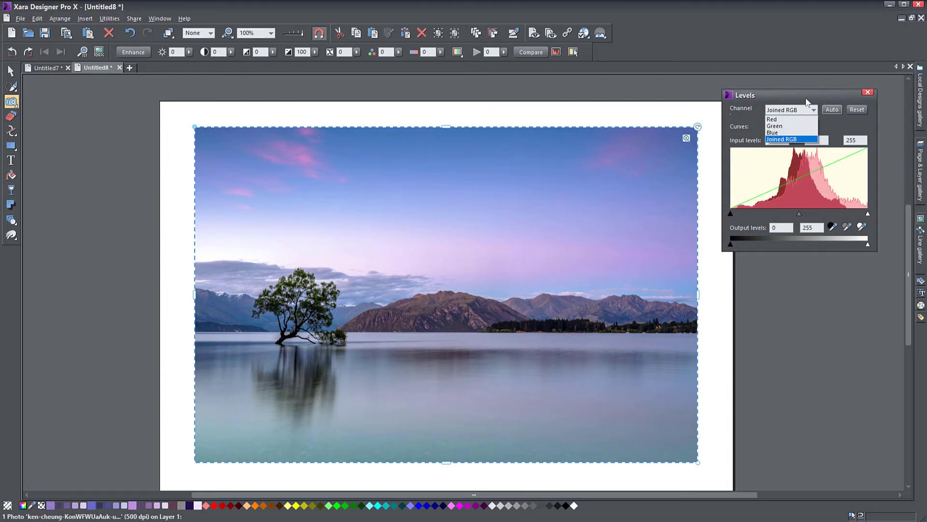
pyautogui.click(816, 111)
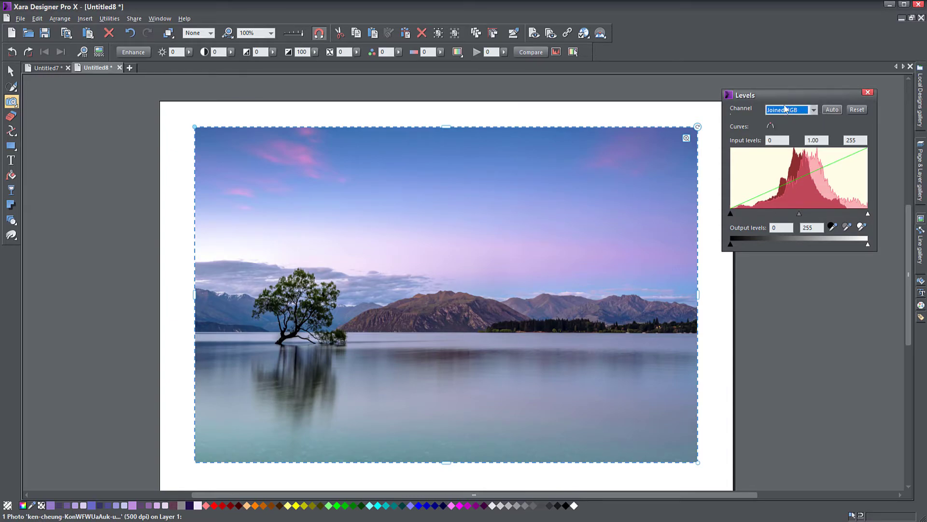
pyautogui.click(833, 111)
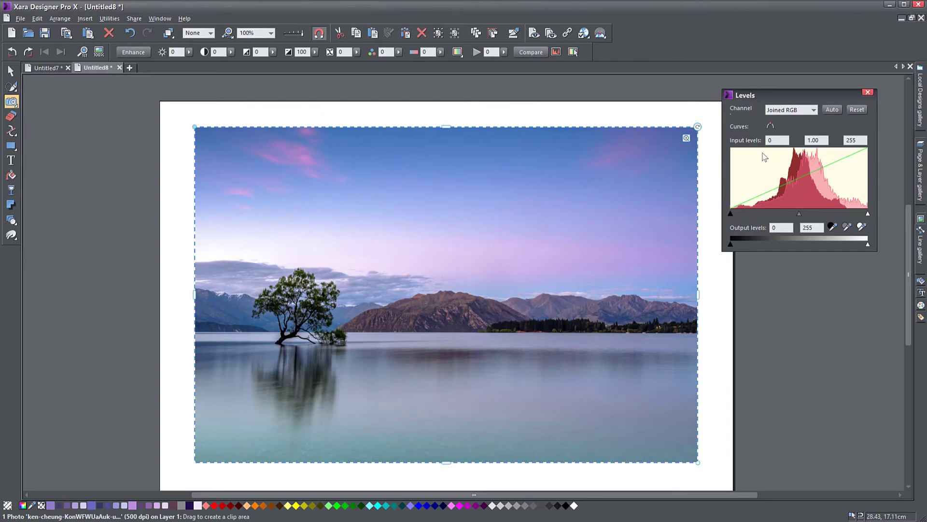
pyautogui.click(814, 112)
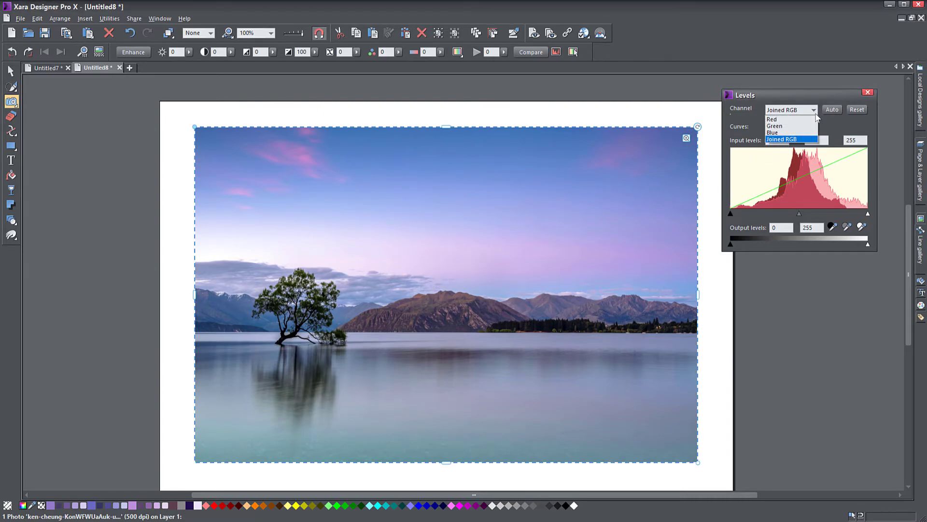
pyautogui.click(779, 122)
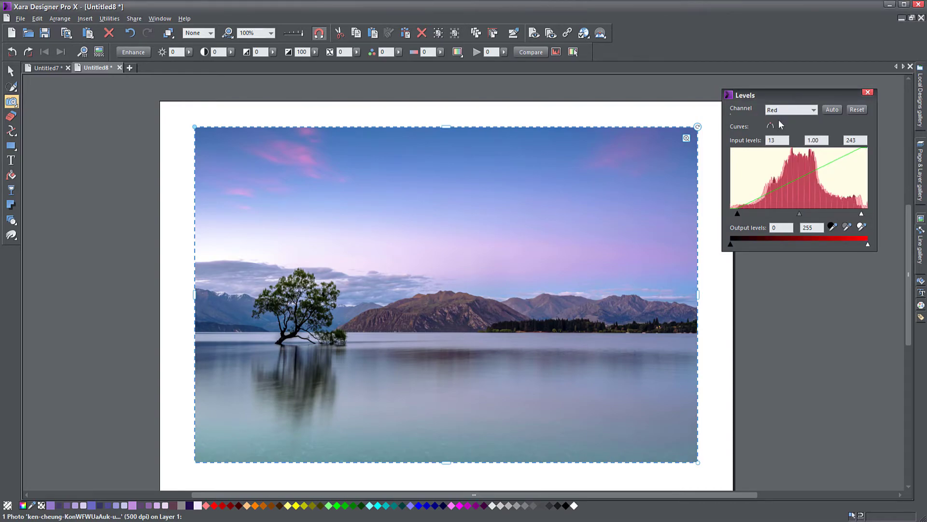
pyautogui.click(792, 110)
pyautogui.click(790, 128)
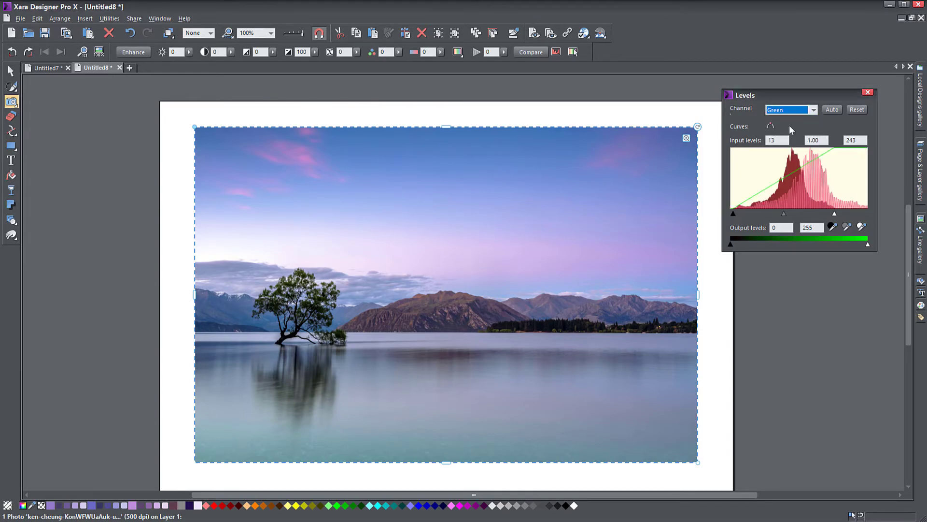
pyautogui.click(790, 111)
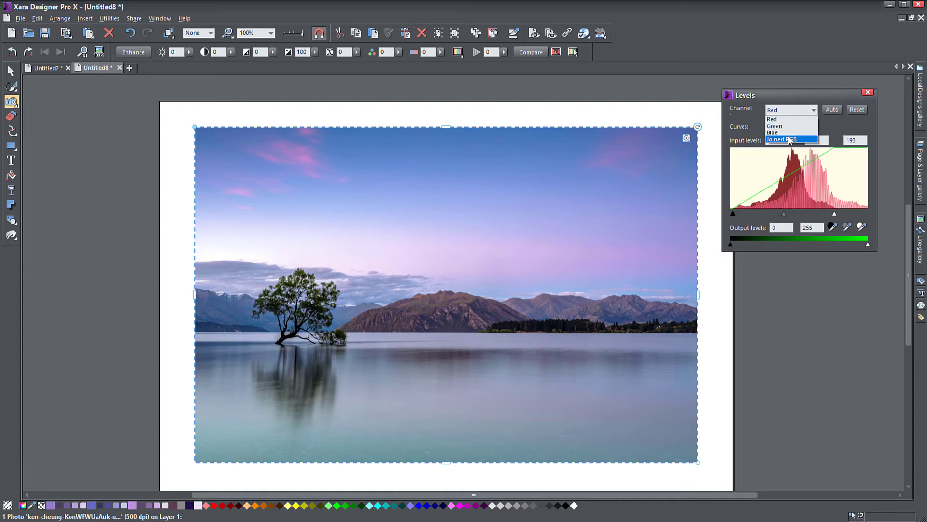
pyautogui.click(787, 132)
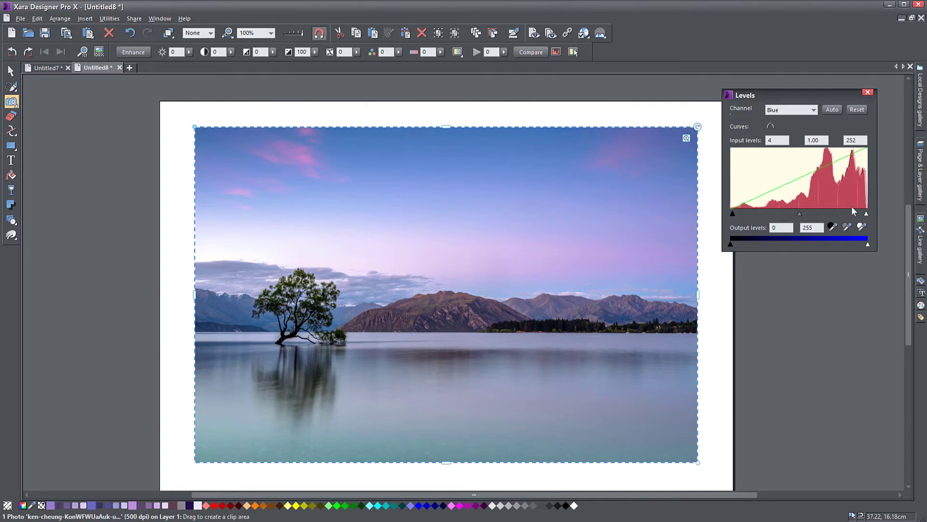
# Undo the last Levels change, then delete the corrected photo and restore the uncorrected one
pyautogui.click(131, 33)
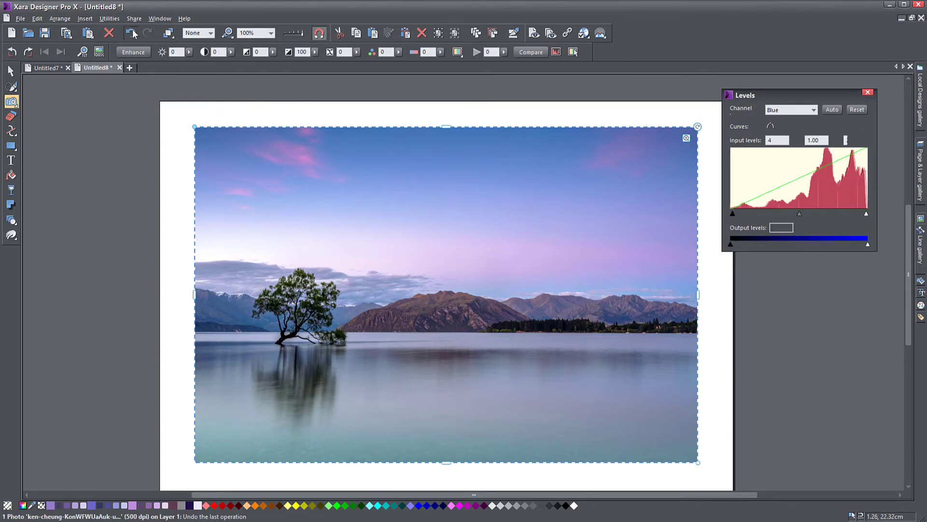
pyautogui.click(10, 71)
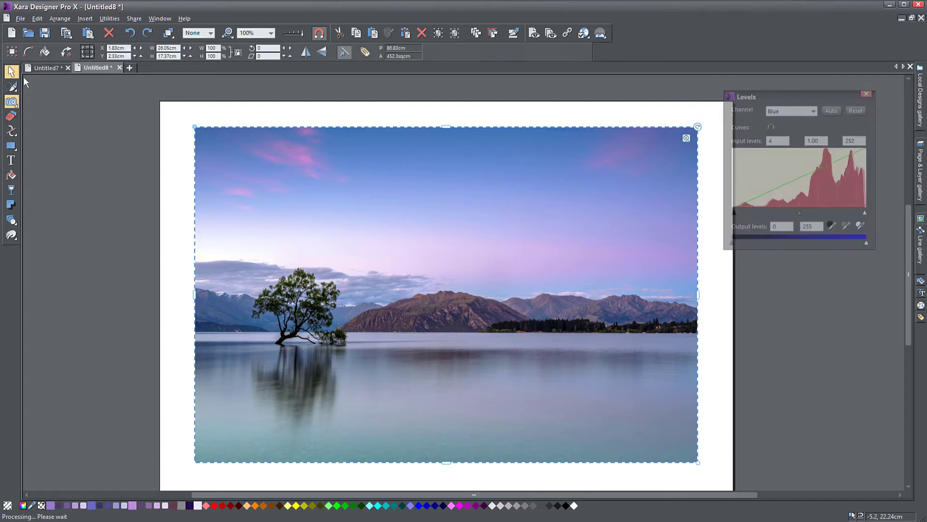
pyautogui.press('Delete')
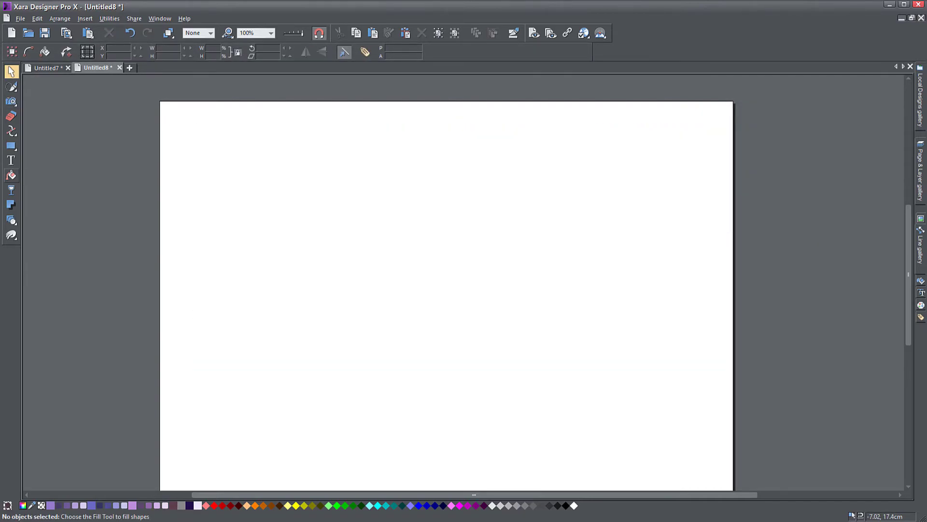
pyautogui.hotkey('ctrl', 'z')
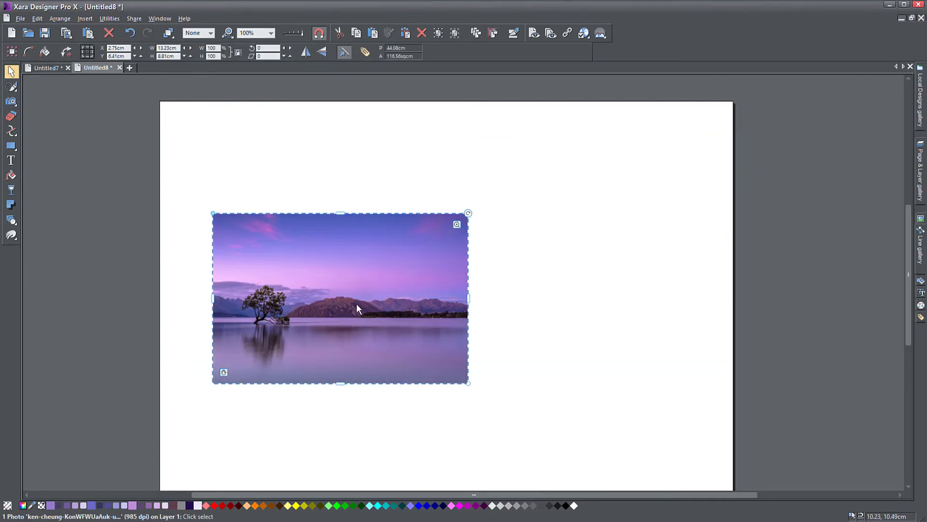
# Move the photo to the page's top-left, enlarge it to nearly fill the page, and open Levels
pyautogui.moveTo(356, 304); pyautogui.dragTo(328, 206)
pyautogui.moveTo(449, 303); pyautogui.dragTo(704, 464)
pyautogui.moveTo(607, 393); pyautogui.dragTo(615, 385)
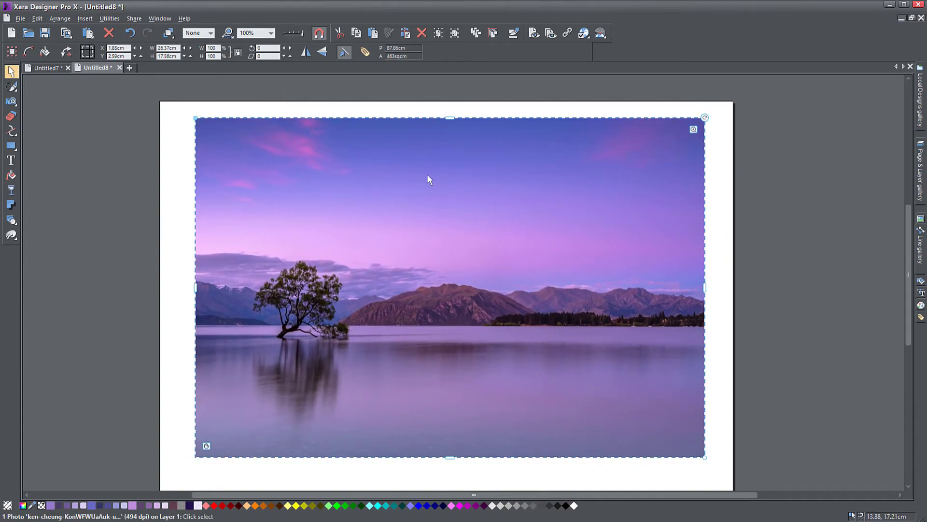
pyautogui.click(11, 101)
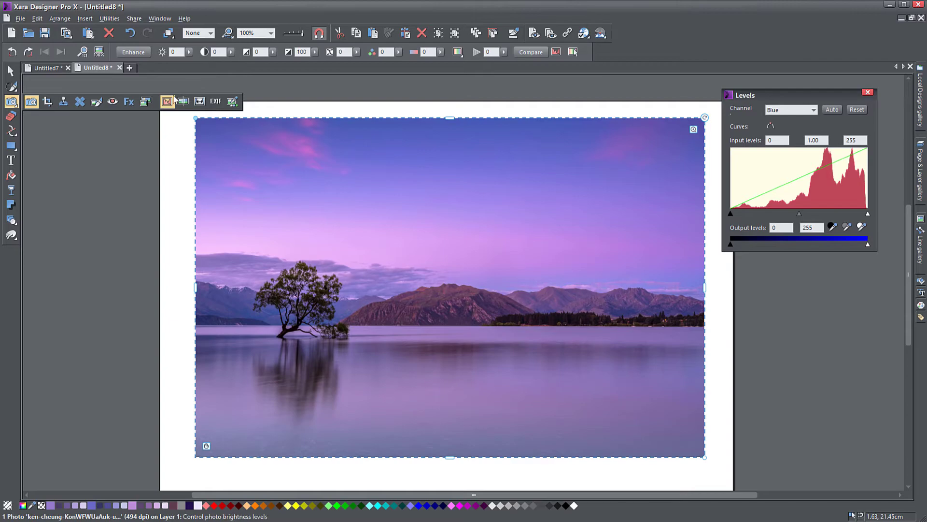
# Switch Levels to the Red channel and set black 8, midtone 0.97, white 246
pyautogui.click(556, 52)
pyautogui.click(557, 51)
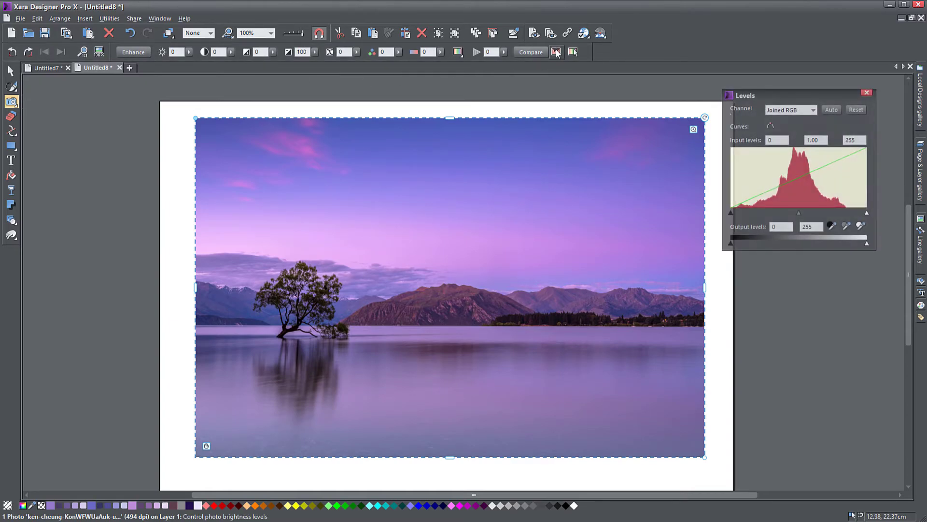
pyautogui.moveTo(832, 93); pyautogui.dragTo(827, 110)
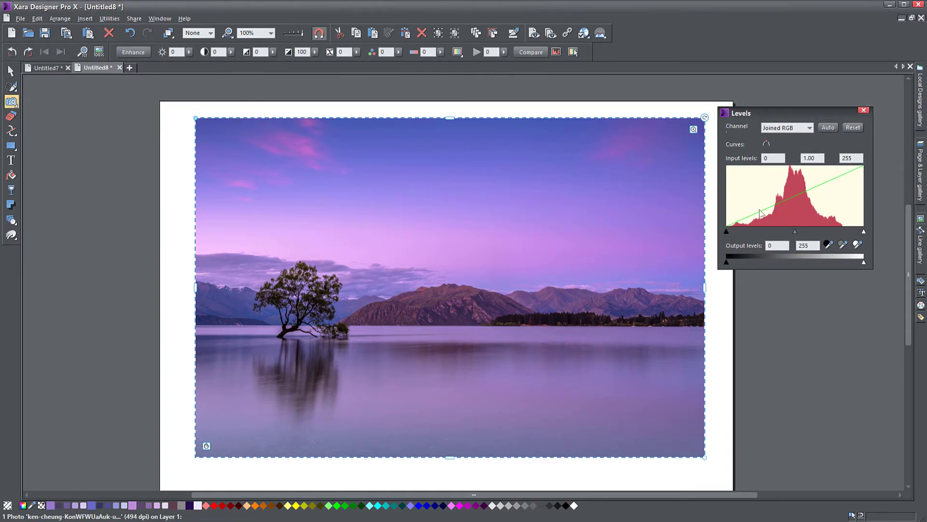
pyautogui.click(809, 128)
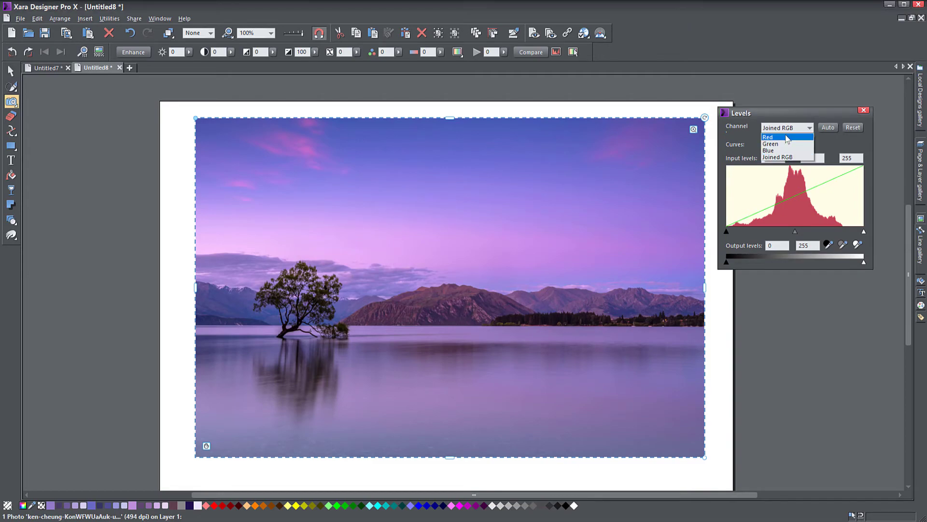
pyautogui.click(785, 139)
pyautogui.moveTo(864, 231); pyautogui.dragTo(861, 233)
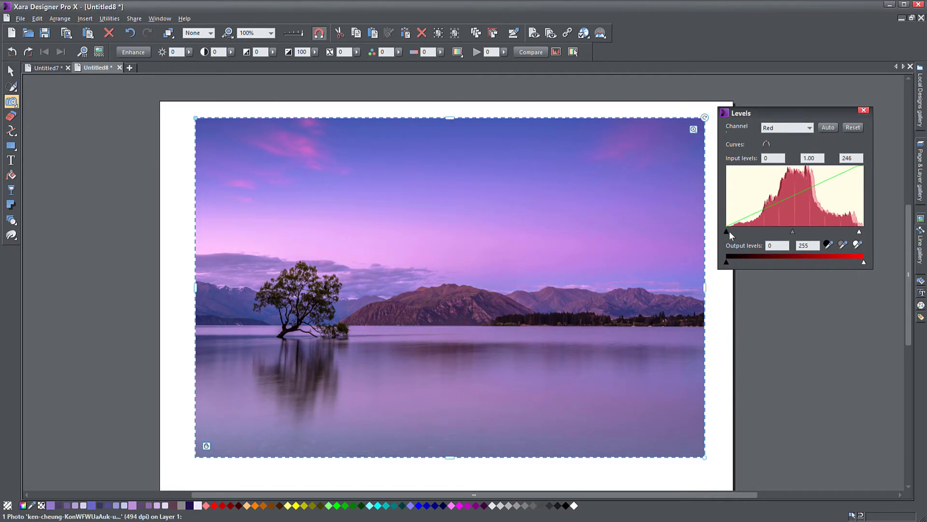
pyautogui.moveTo(727, 232); pyautogui.dragTo(732, 232)
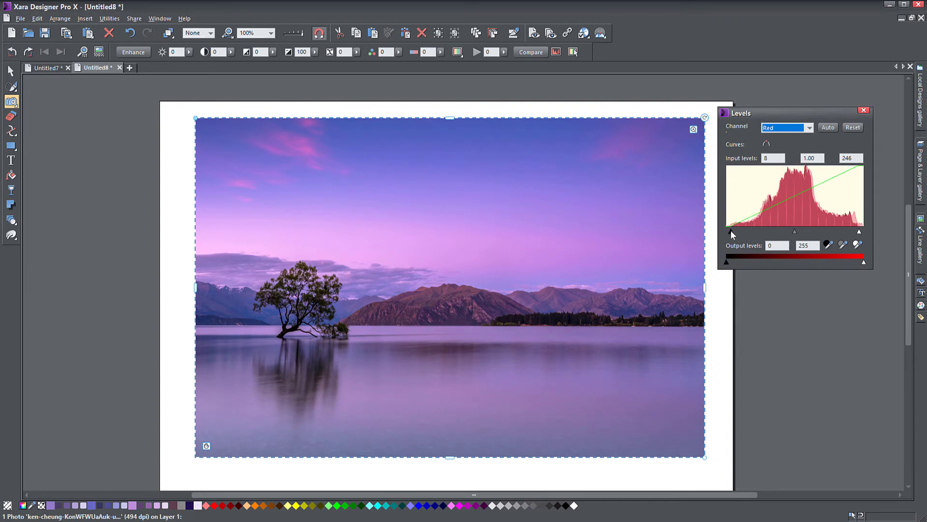
pyautogui.moveTo(794, 231); pyautogui.dragTo(792, 232)
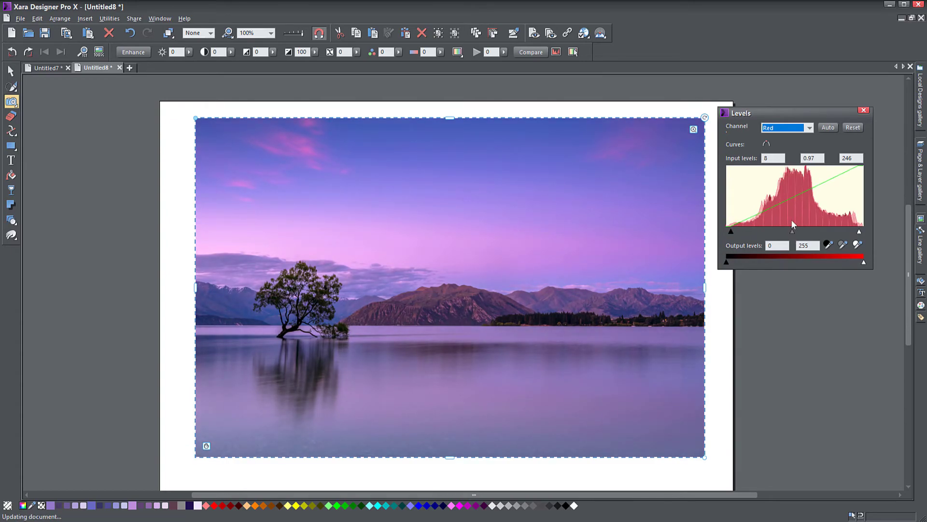
# Set the Green channel levels to black 9 and white 196
pyautogui.click(806, 128)
pyautogui.click(789, 145)
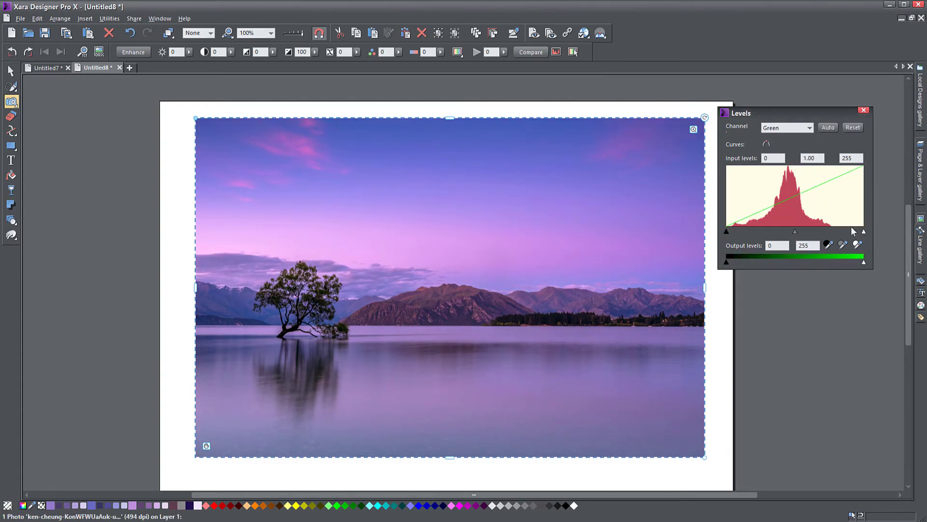
pyautogui.moveTo(863, 233); pyautogui.dragTo(832, 234)
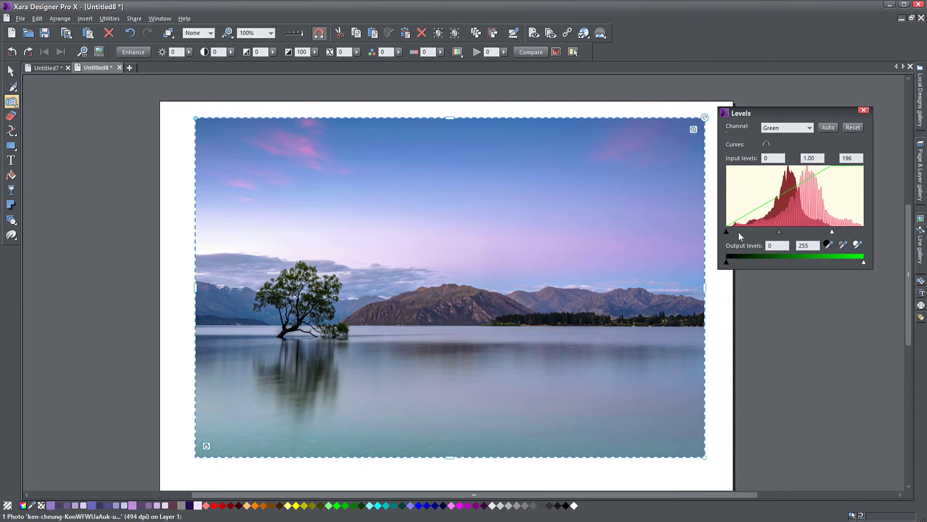
pyautogui.moveTo(727, 234); pyautogui.dragTo(733, 233)
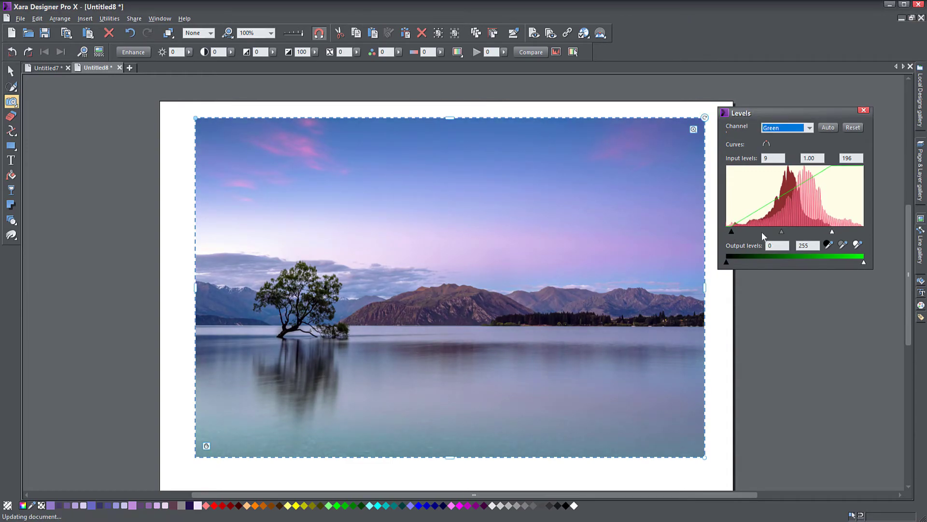
# Set the Blue channel to black 4 and white 253, darkening its midtones to 0.71
pyautogui.click(809, 127)
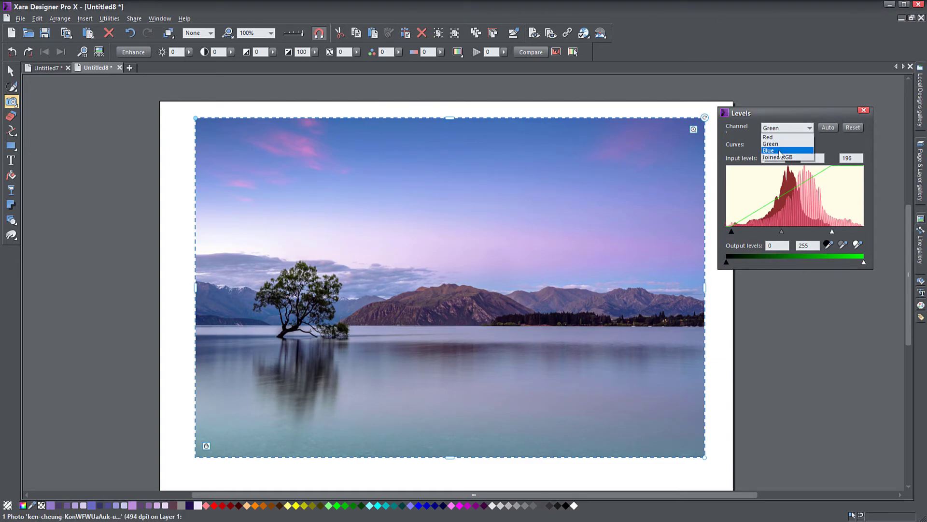
pyautogui.click(777, 158)
pyautogui.moveTo(727, 232); pyautogui.dragTo(729, 232)
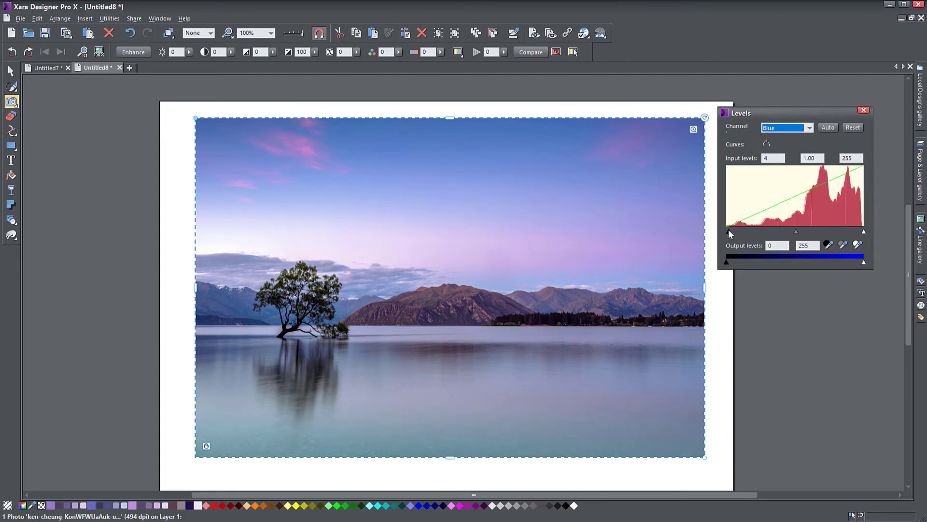
pyautogui.moveTo(862, 232); pyautogui.dragTo(862, 231)
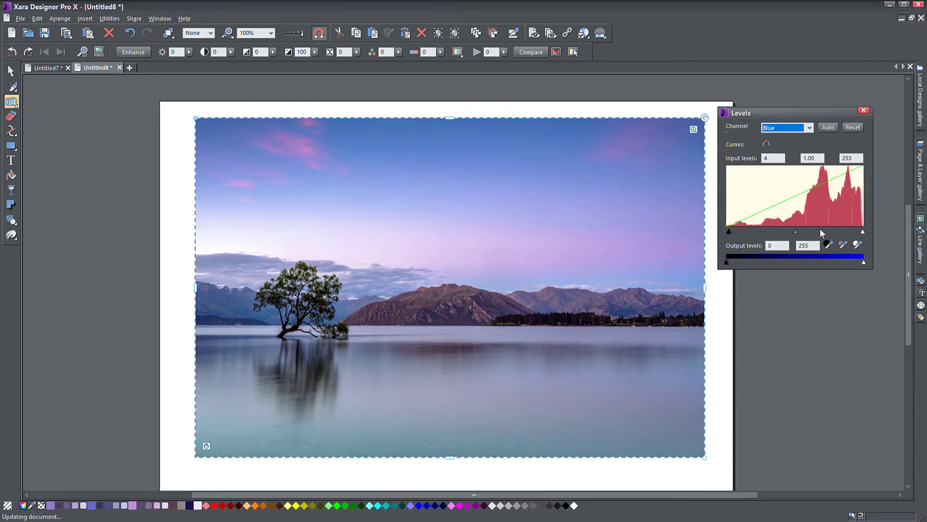
pyautogui.moveTo(792, 232); pyautogui.dragTo(789, 234)
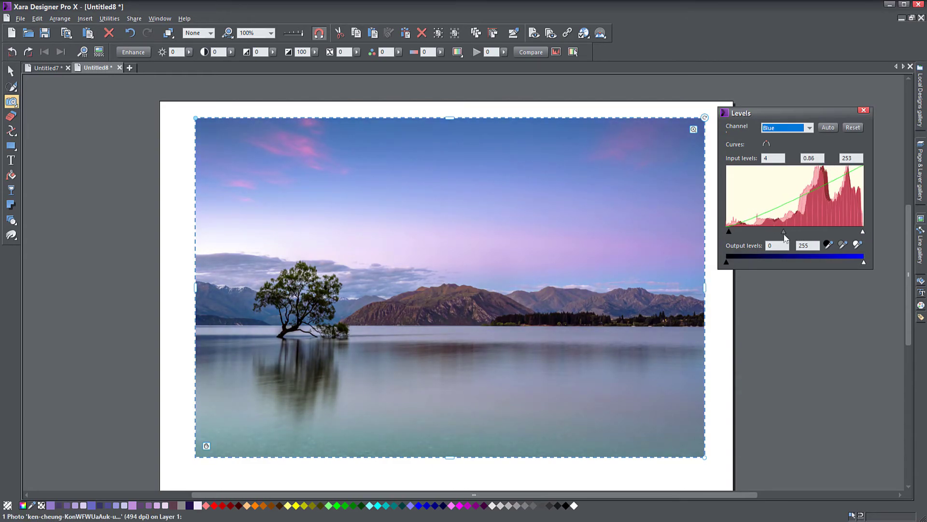
pyautogui.moveTo(789, 232); pyautogui.dragTo(772, 233)
# Lower the Green channel midtone gamma to 0.83
pyautogui.click(809, 128)
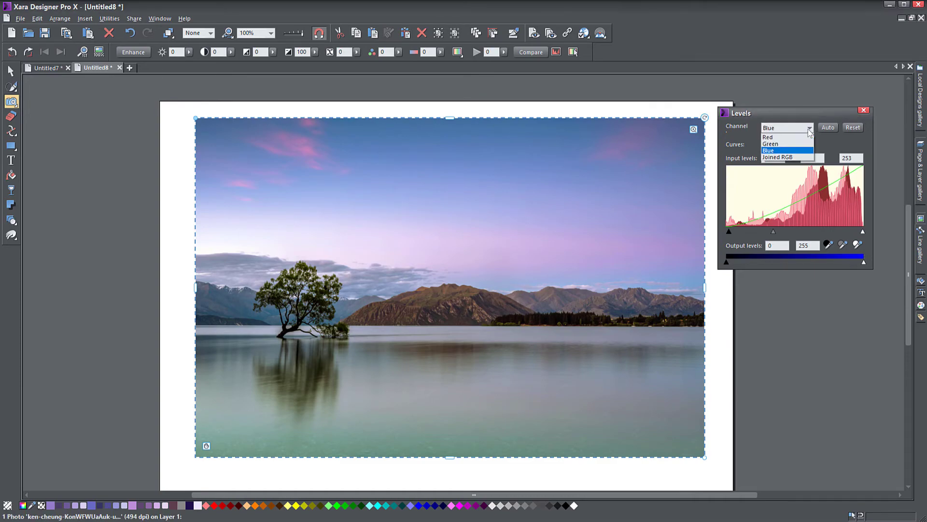
pyautogui.click(779, 145)
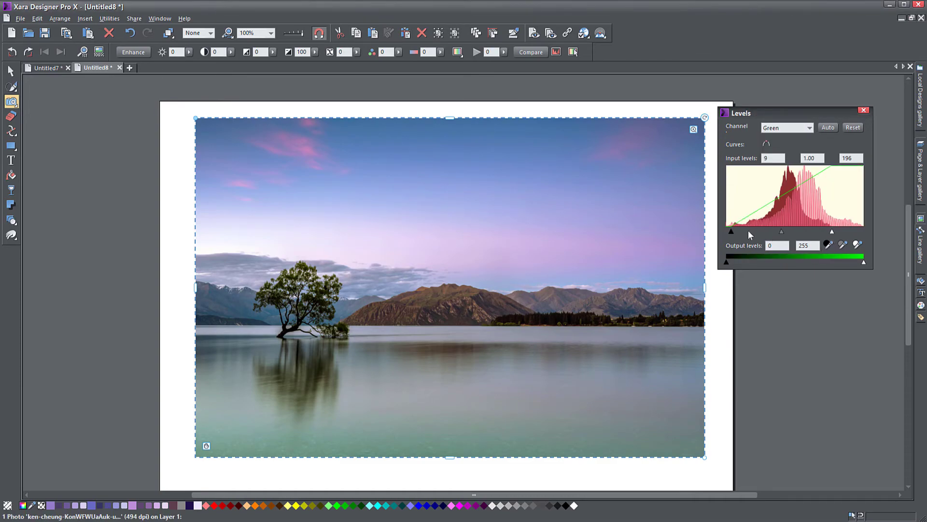
pyautogui.moveTo(781, 232); pyautogui.dragTo(773, 234)
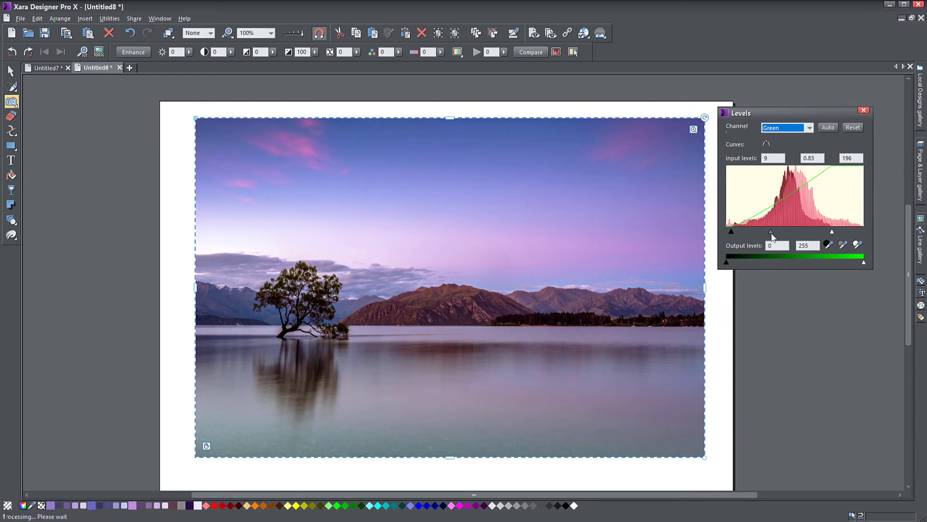
# Toggle Compare between the original and corrected photo, ending on the corrected version
pyautogui.click(530, 52)
pyautogui.click(529, 51)
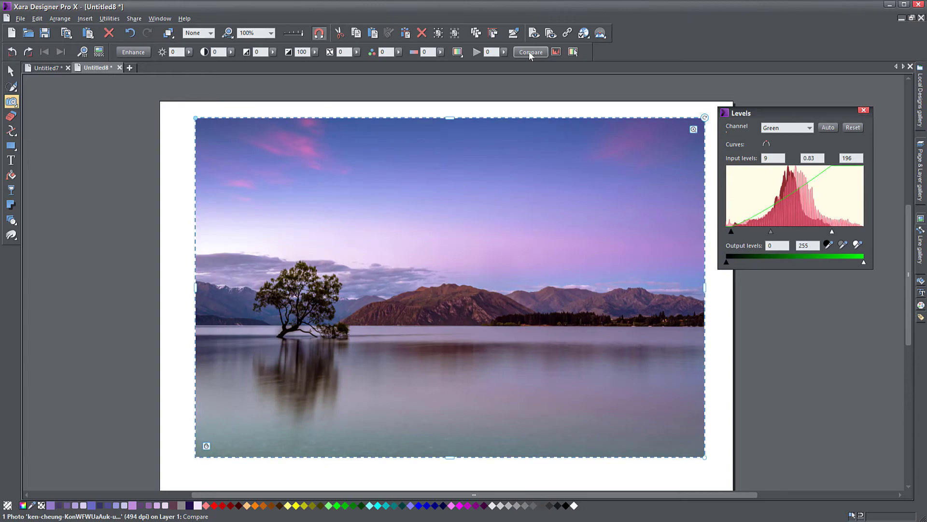
pyautogui.click(528, 51)
pyautogui.click(529, 51)
pyautogui.click(529, 51)
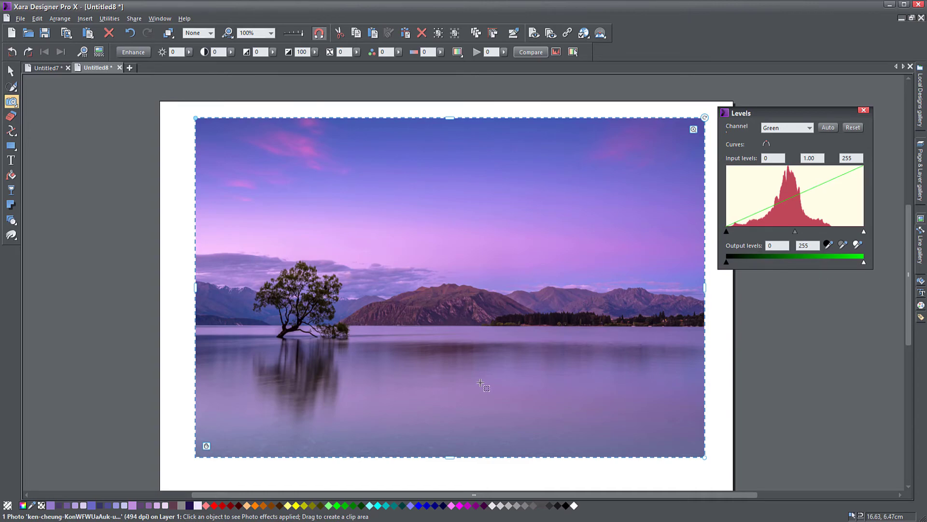
pyautogui.click(526, 52)
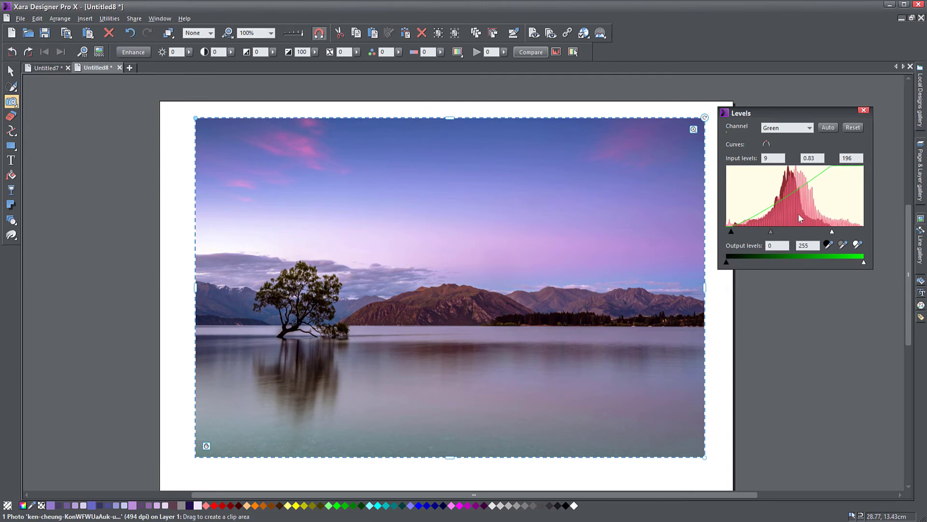
# Switch Levels to Joined RGB and raise the midtones to 1.16
pyautogui.click(810, 129)
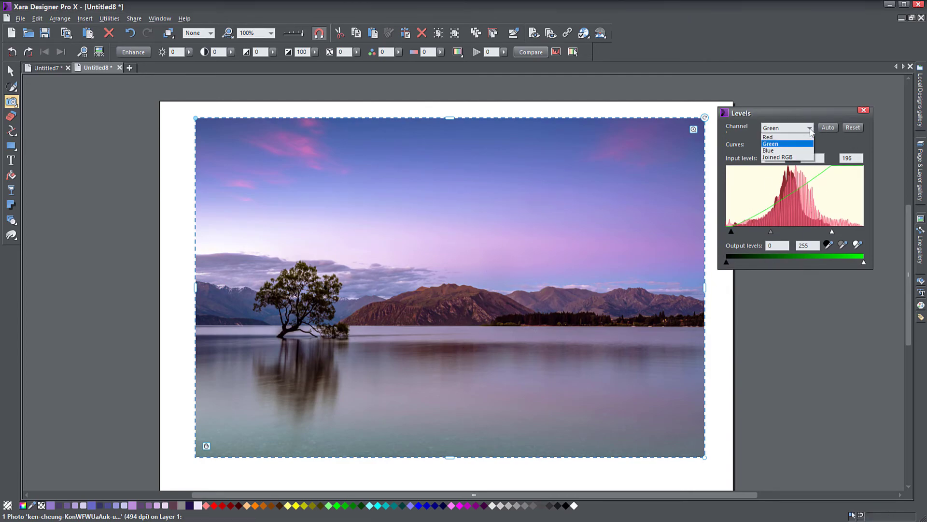
pyautogui.click(779, 157)
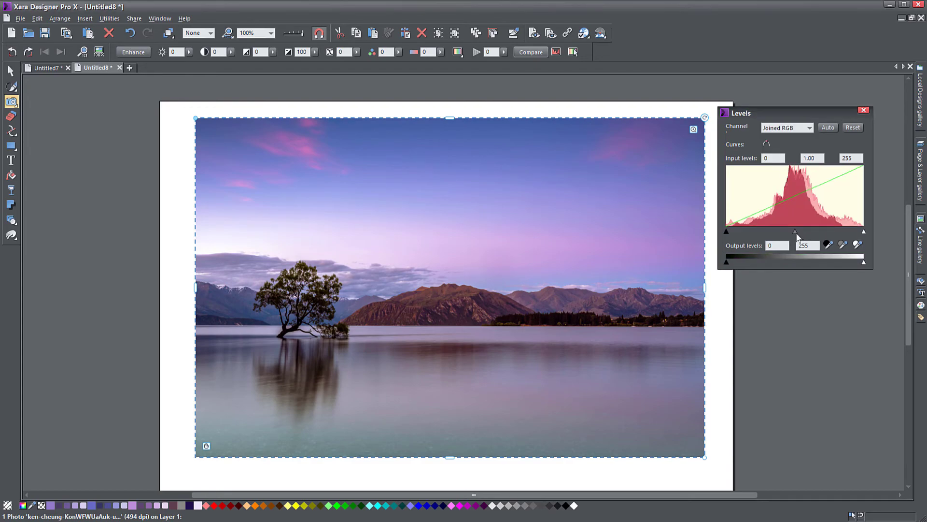
pyautogui.moveTo(796, 233); pyautogui.dragTo(799, 237)
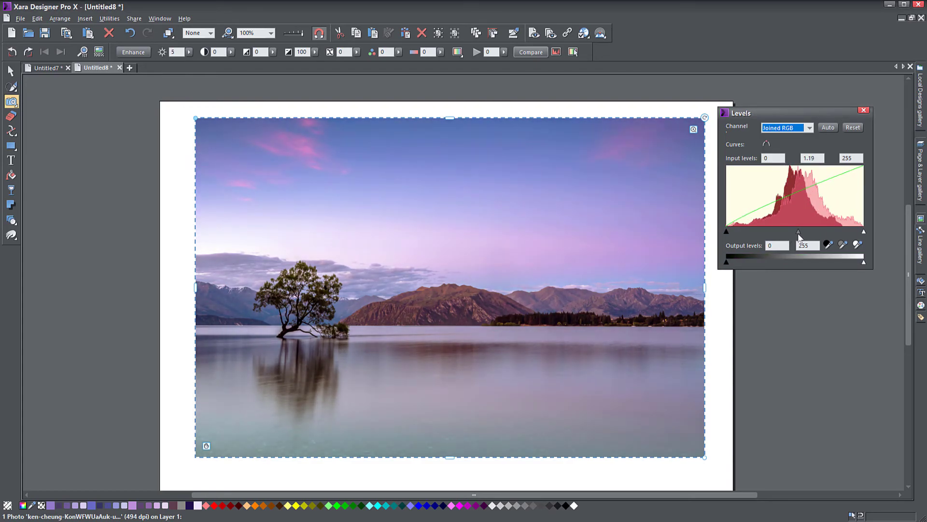
# Set the photo's saturation to 16 and colour temperature to -6
pyautogui.click(399, 51)
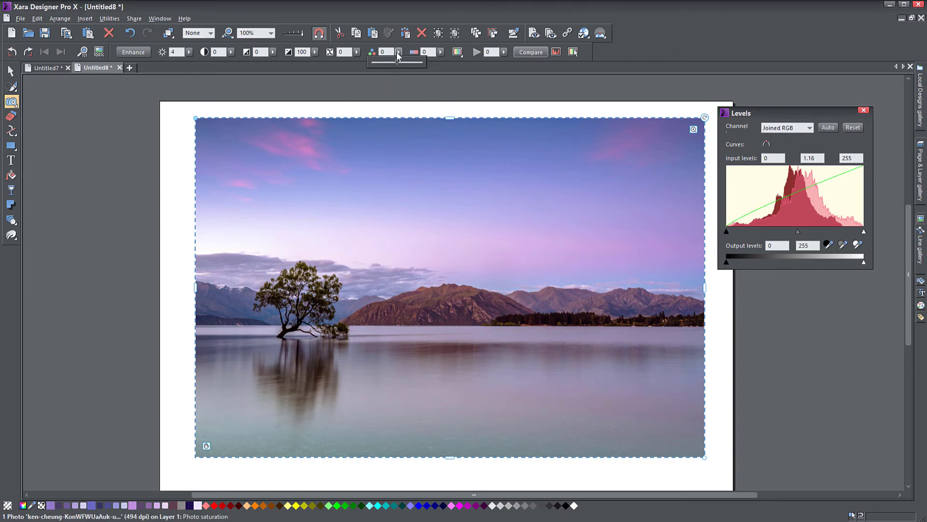
pyautogui.moveTo(401, 62); pyautogui.dragTo(406, 62)
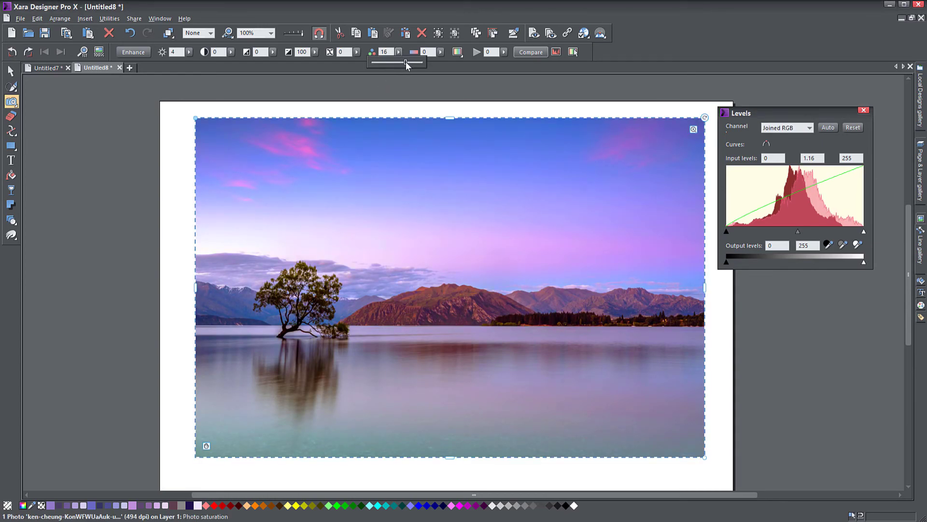
pyautogui.click(441, 52)
pyautogui.moveTo(441, 62)
pyautogui.mouseDown()
pyautogui.moveTo(425, 67)
pyautogui.moveTo(436, 68)
pyautogui.mouseUp()
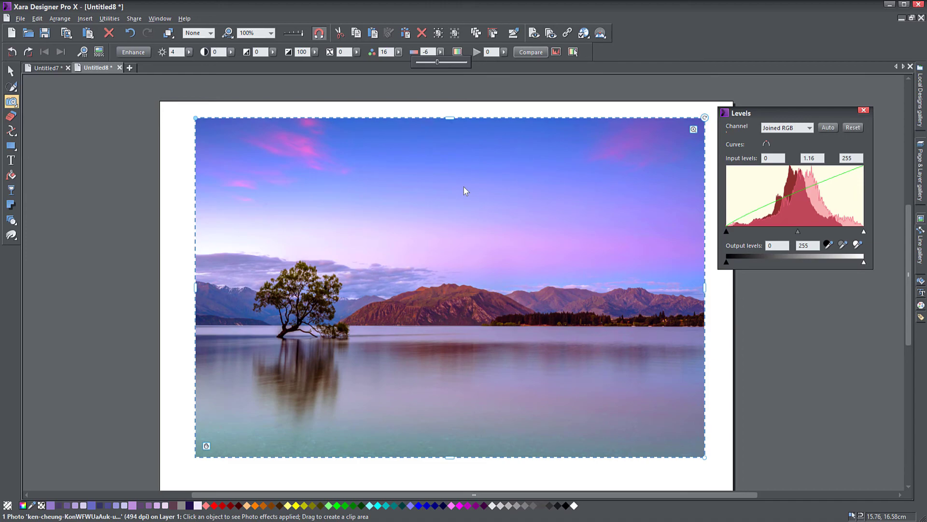
pyautogui.moveTo(11, 102)
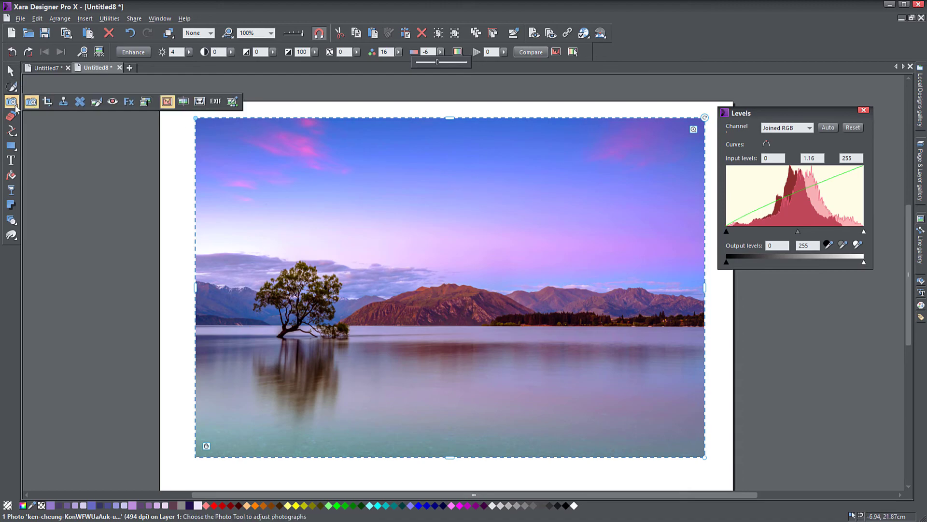